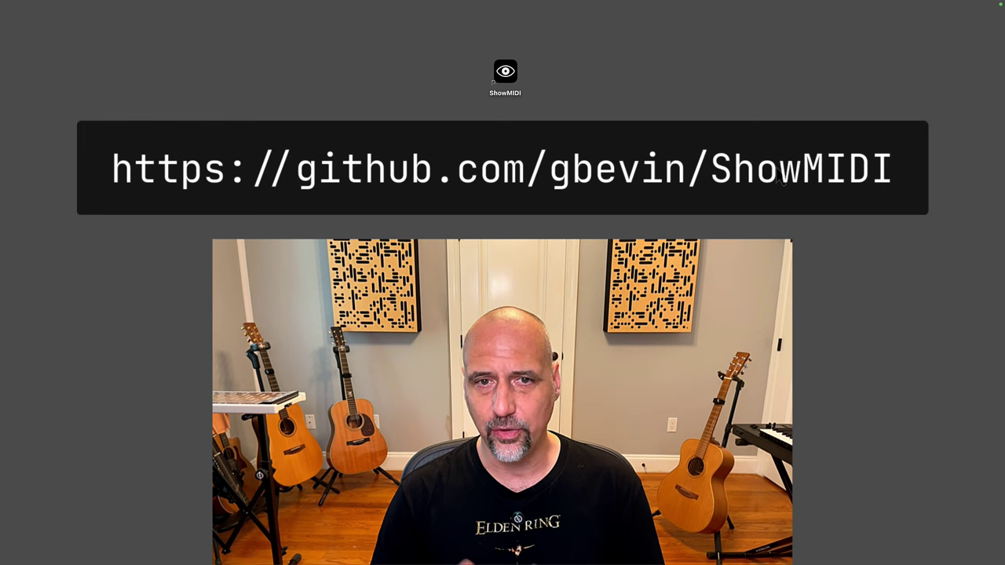
- Launch Warp and rerun 'receivemidi dev linnstrument' from the command history
key("super+space")
type("ar")
key("BackSpace")
key("BackSpace")
type("warp")
key("Return")
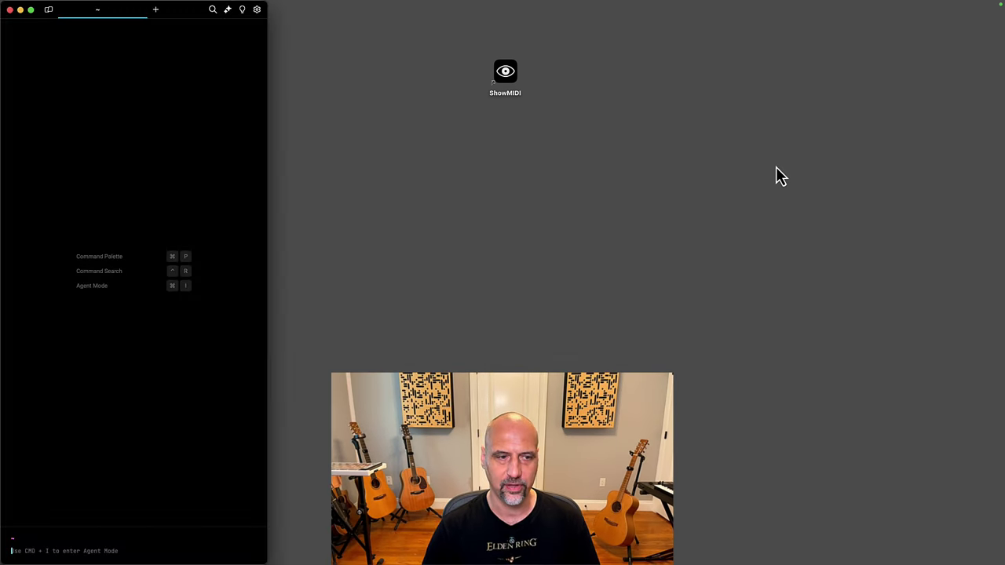
key("Up")
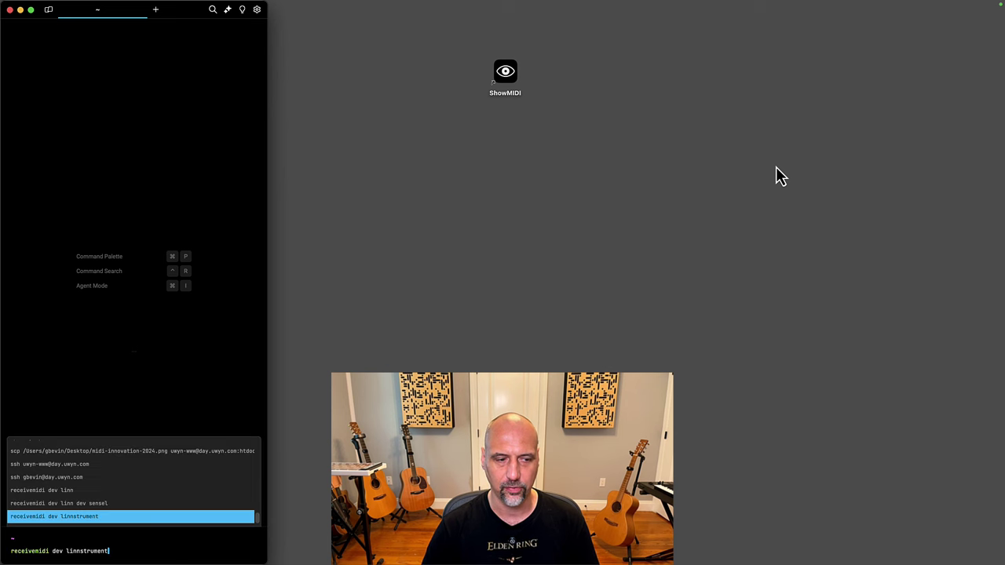
key("Return")
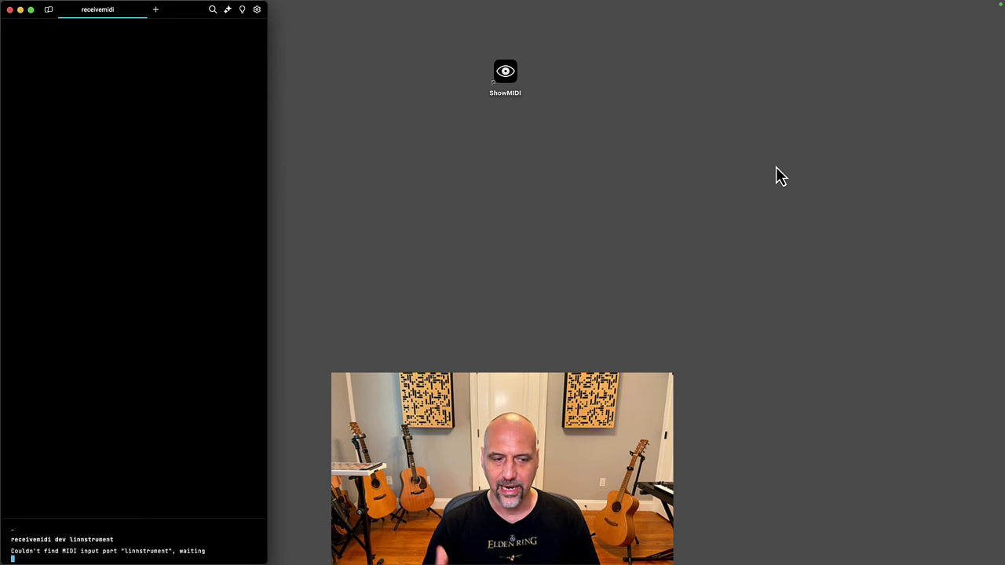
- Launch MIDI Monitor through Spotlight
key("super+space")
type("midi")
key("Return")
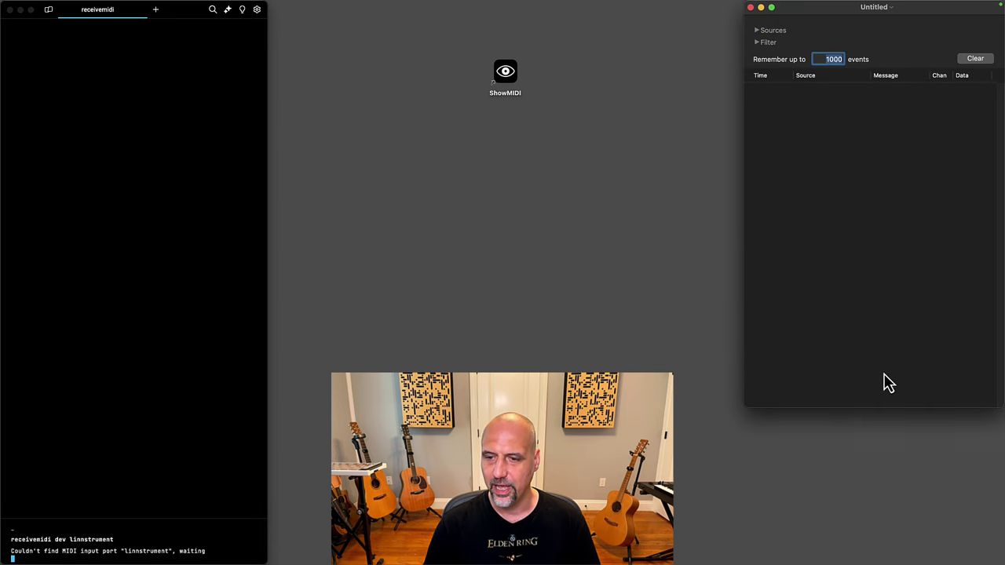
- Drag MIDI Monitor's bottom edge down to enlarge its event list
left_click_drag(861, 407, 850, 559)
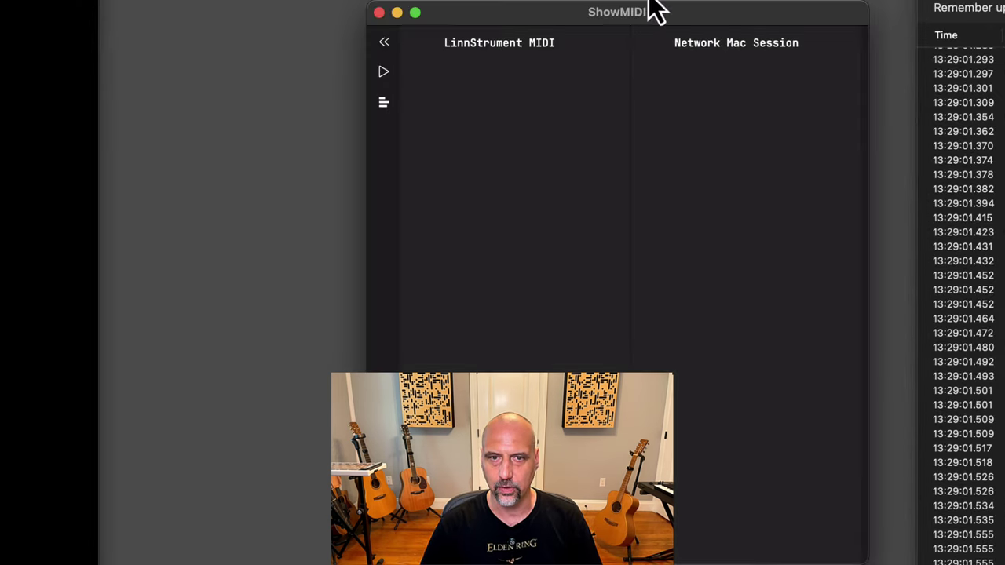
- Bring the ShowMIDI window into focus to watch the LinnStrument data
left_click(654, 15)
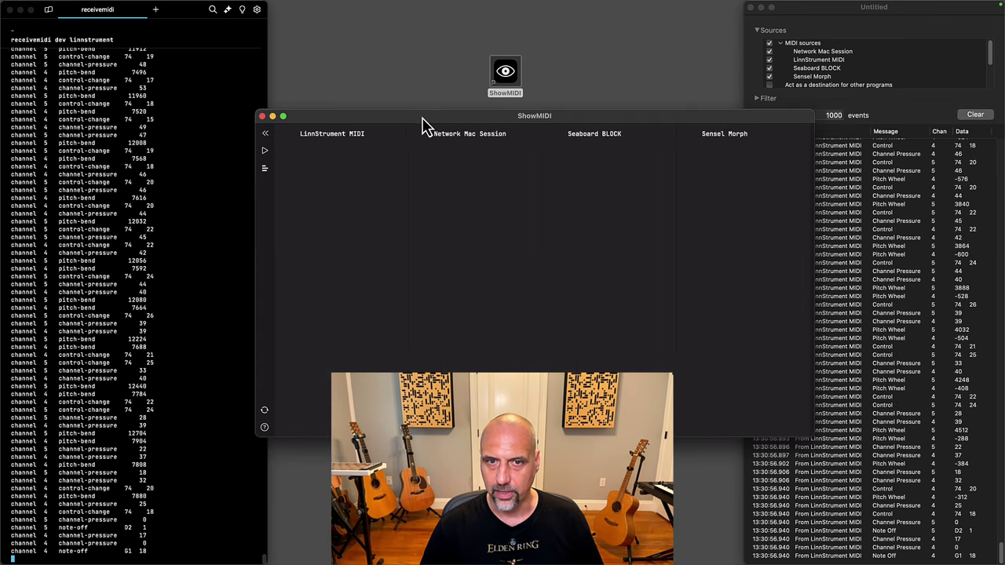
- Nudge the ShowMIDI window up and left, then shift focus away from it
left_click_drag(414, 123, 390, 115)
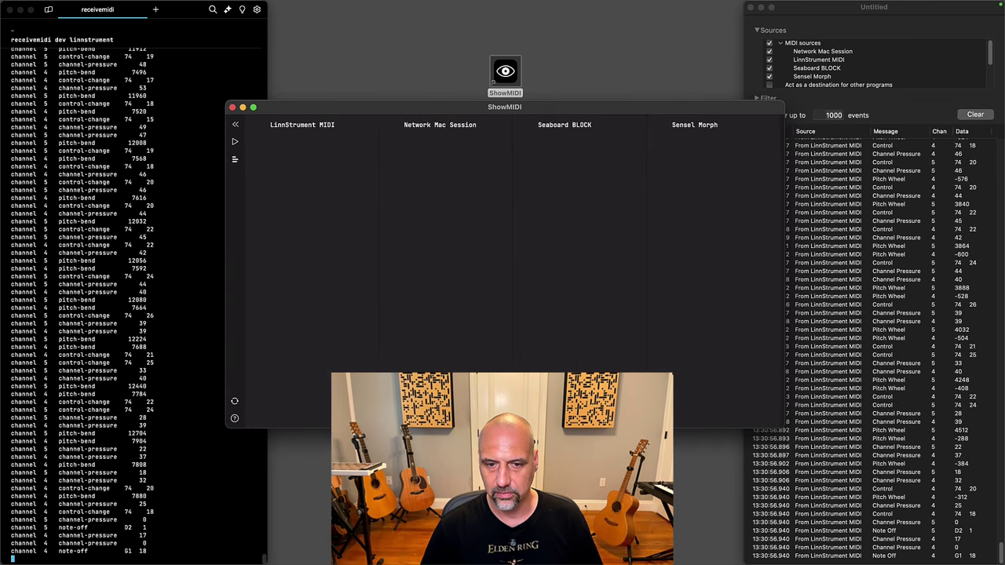
left_click_drag(571, 108, 566, 105)
left_click(569, 87)
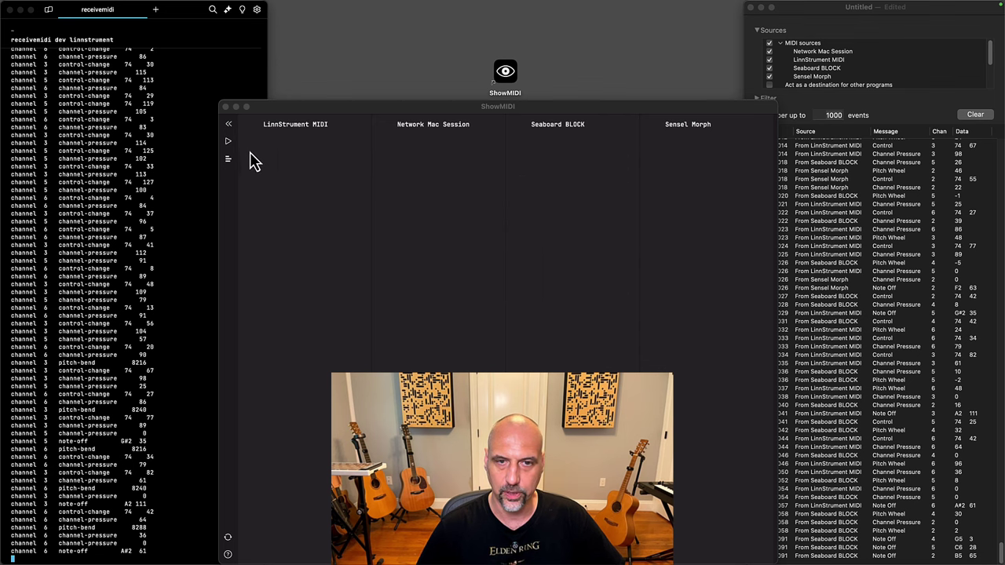
- Hide Network Mac Session in the device sidebar and move the ShowMIDI window right
left_click(229, 125)
left_click(228, 157)
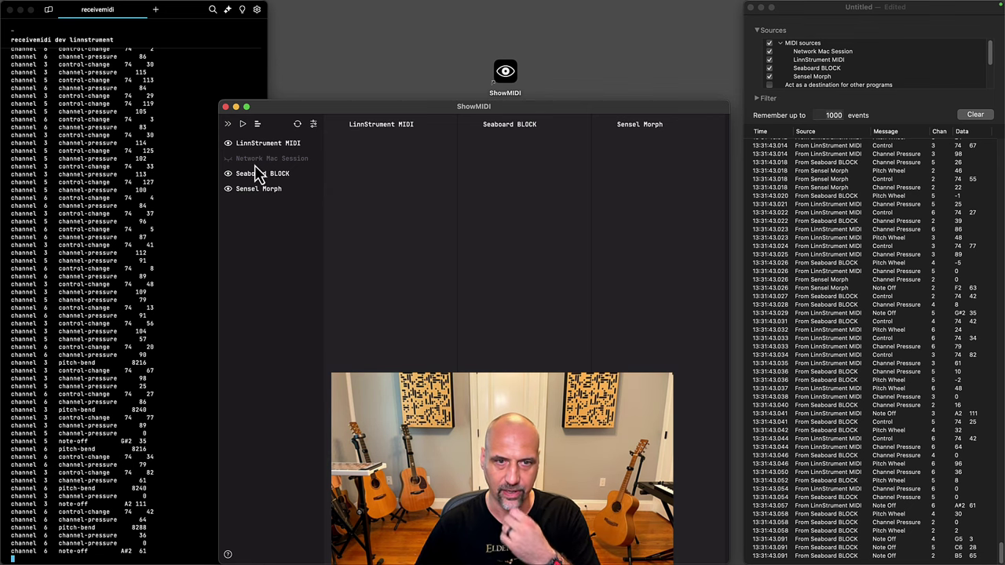
left_click(227, 125)
left_click_drag(462, 115, 533, 115)
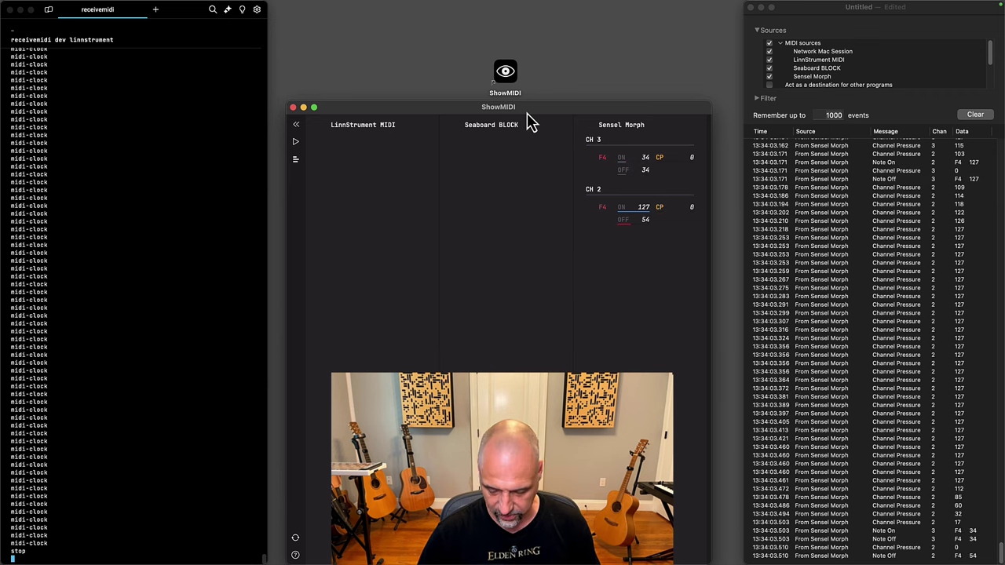
- Launch Animoog Z, shrink its window and move it toward the top-left
key("super+space")
type("ani")
key("Return")
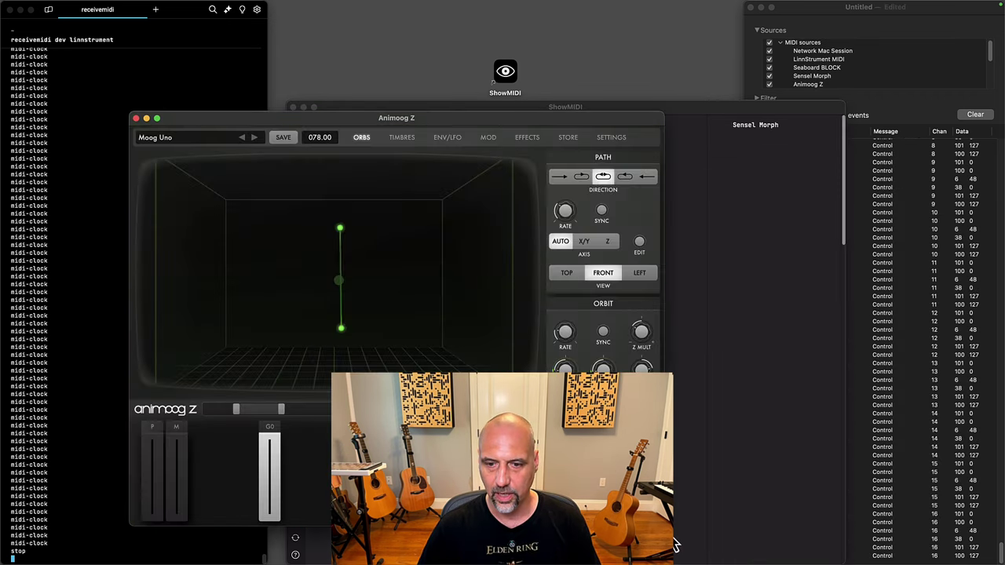
left_click_drag(663, 524, 463, 378)
left_click_drag(364, 110, 276, 17)
- Hide Terminal and MIDI Monitor, move ShowMIDI top-right, and enlarge Animoog Z in the corner
left_click(168, 486)
key("super+h")
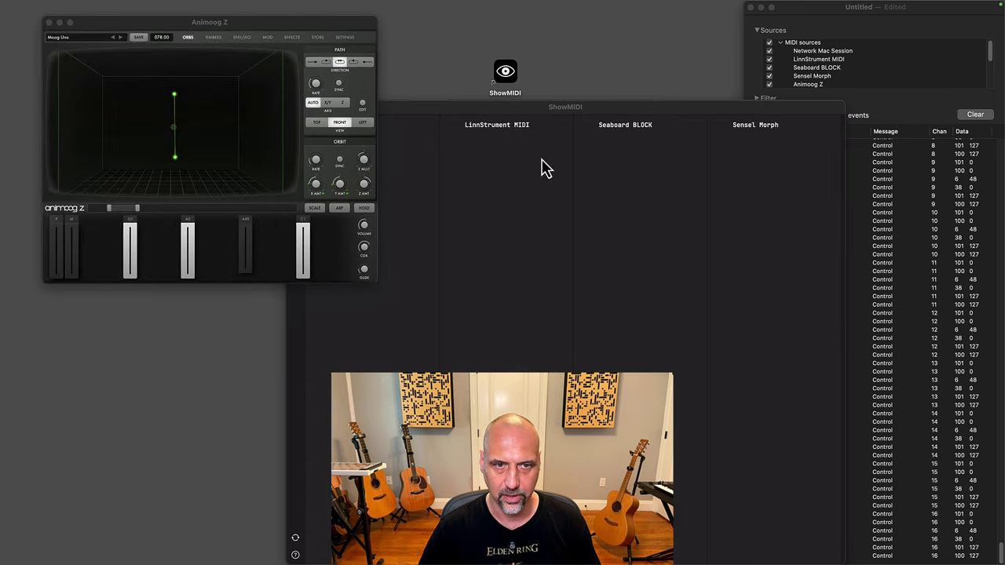
left_click(933, 37)
key("super+h")
left_click_drag(740, 108, 908, 16)
left_click_drag(262, 26, 220, 11)
left_click_drag(333, 265, 436, 336)
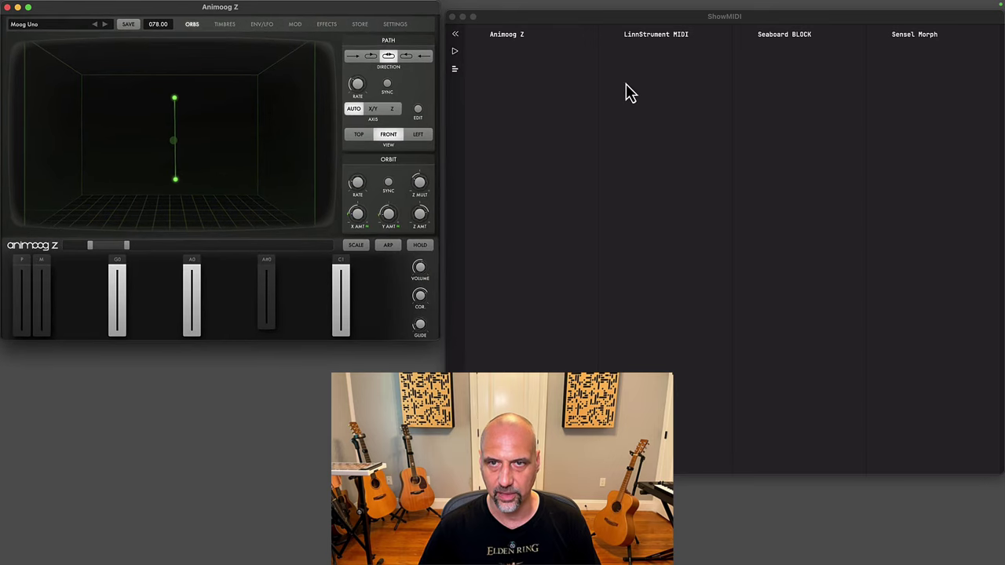
- Sweep Animoog Z's Volume knob up and down and play notes to send CC 7 data
left_click(635, 18)
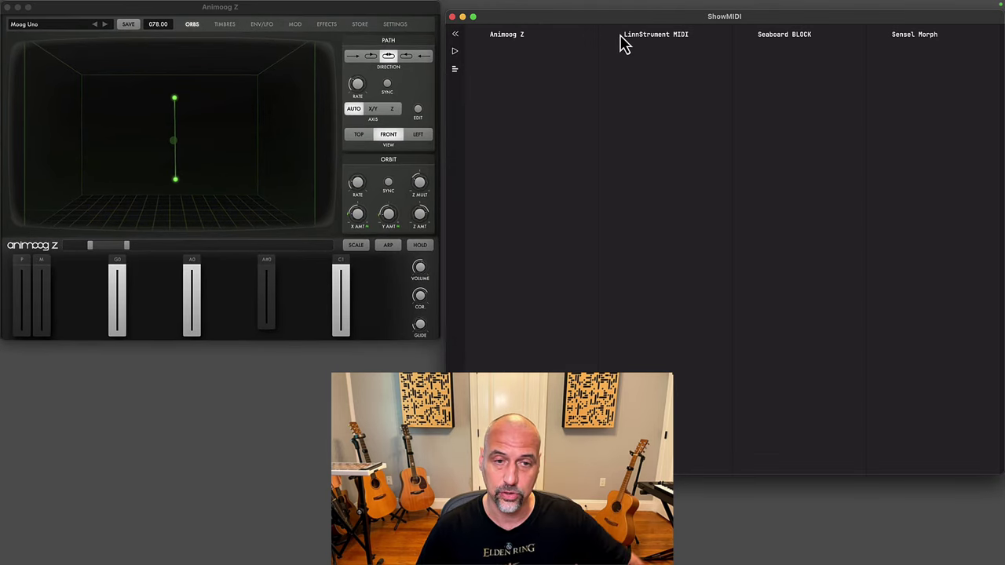
left_click(392, 273)
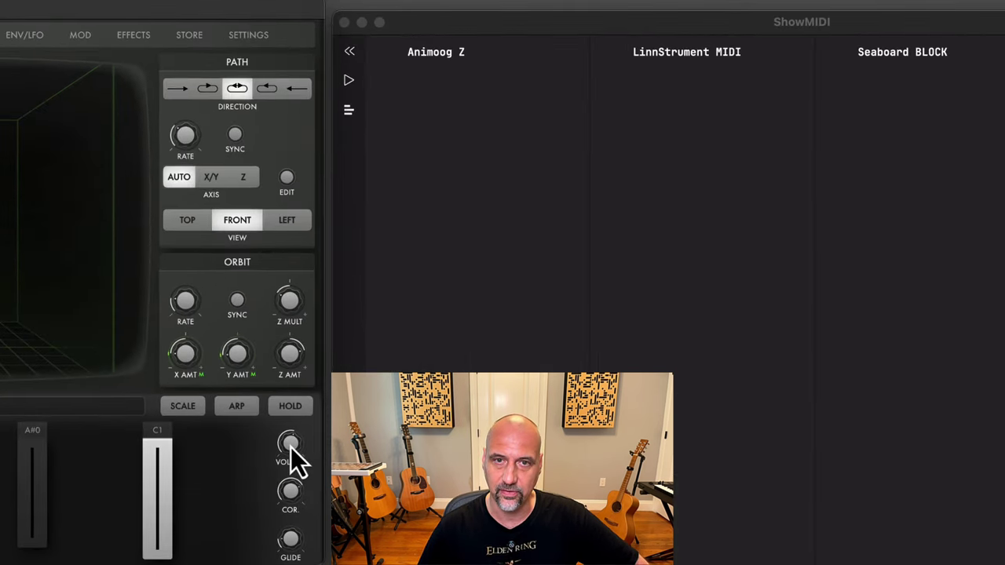
left_click_drag(291, 445, 278, 413)
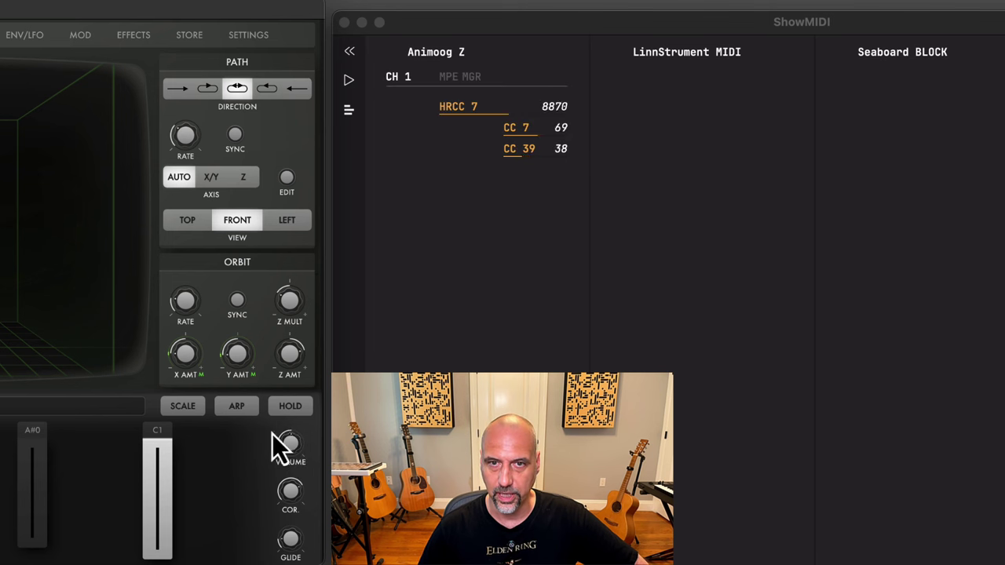
left_click_drag(279, 451, 258, 412)
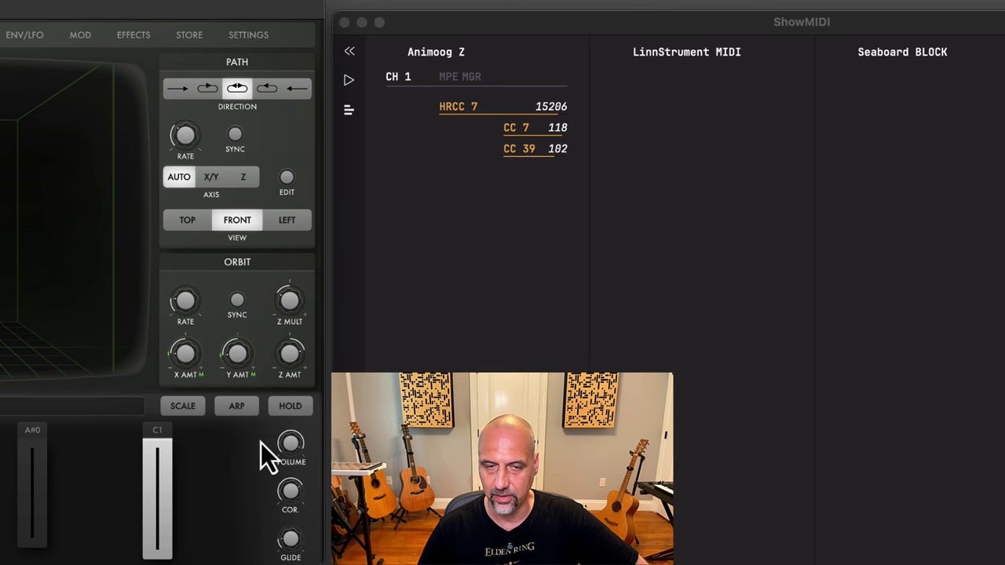
left_click_drag(265, 523, 275, 512)
left_click_drag(263, 429, 259, 468)
left_click(150, 511)
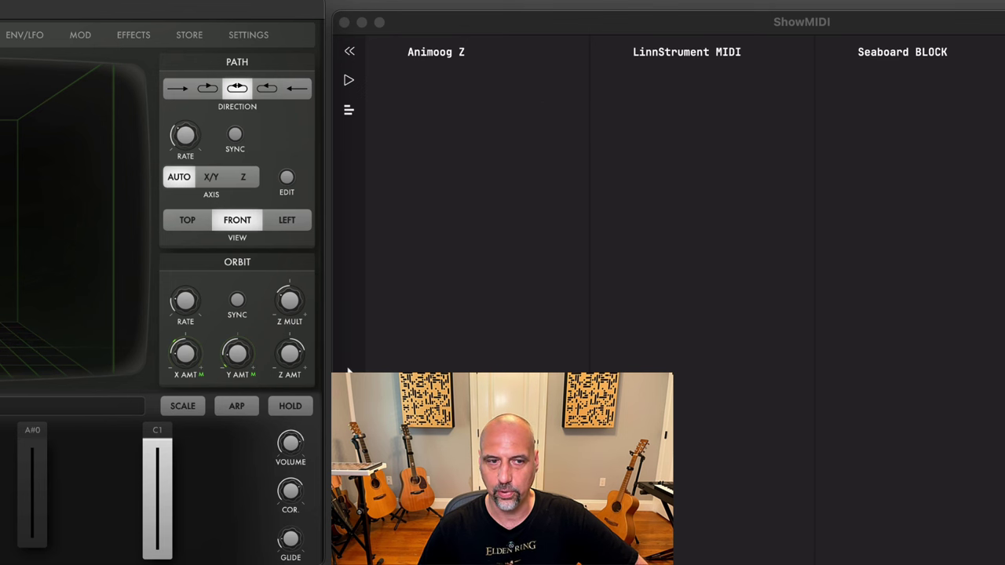
- Open ShowMIDI's display settings from the sidebar, then close them and collapse the sidebar
left_click(350, 52)
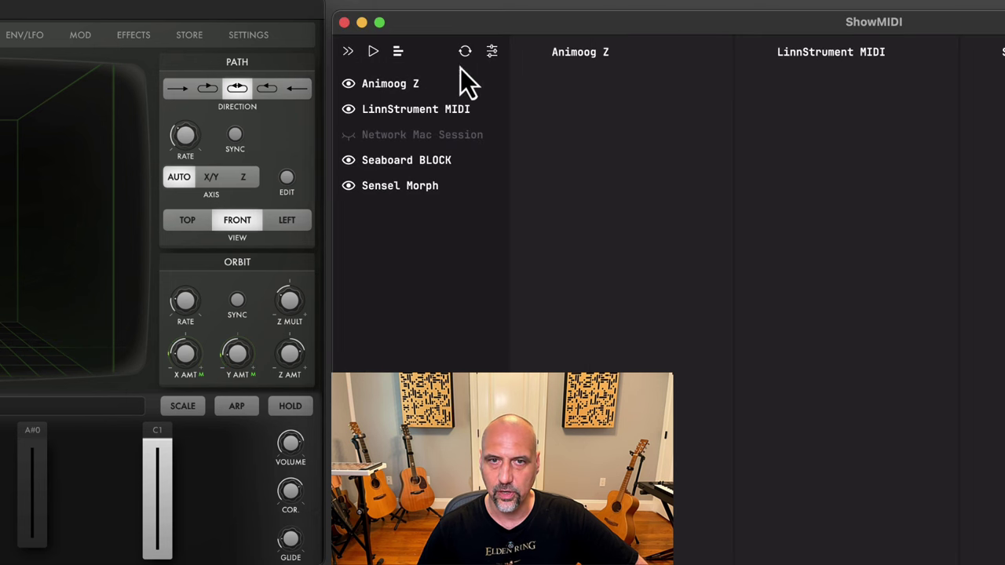
left_click(492, 51)
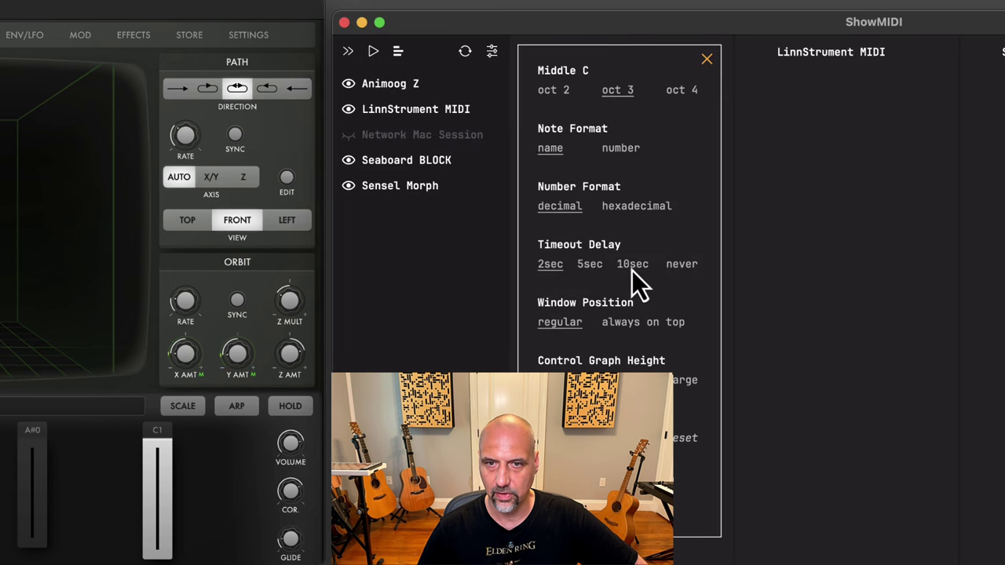
left_click(707, 61)
left_click(349, 52)
- Play notes G1, A1, A#1 and C2 on Animoog Z's keyboard
left_click(42, 498)
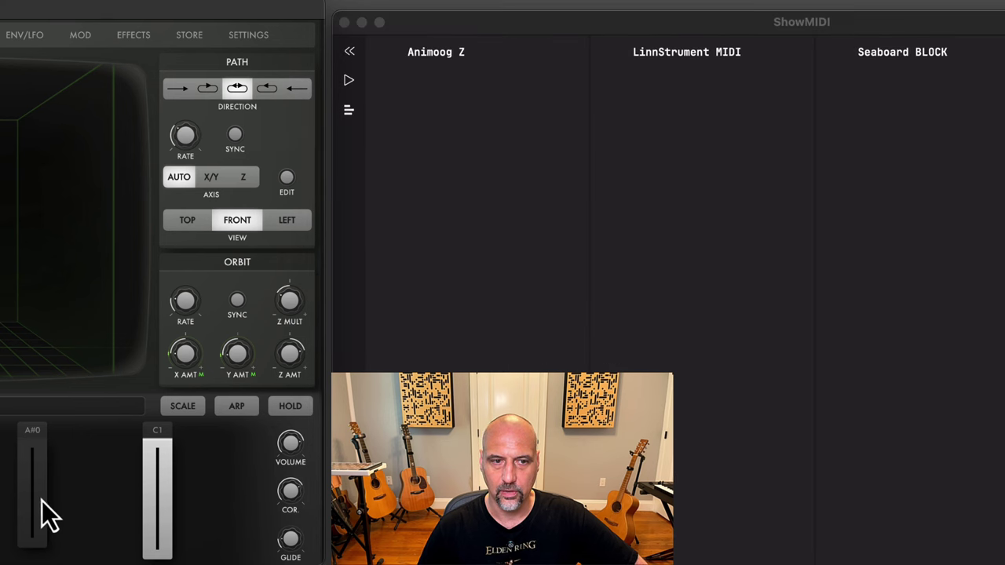
left_click(49, 490)
left_click(17, 428)
left_click(157, 486)
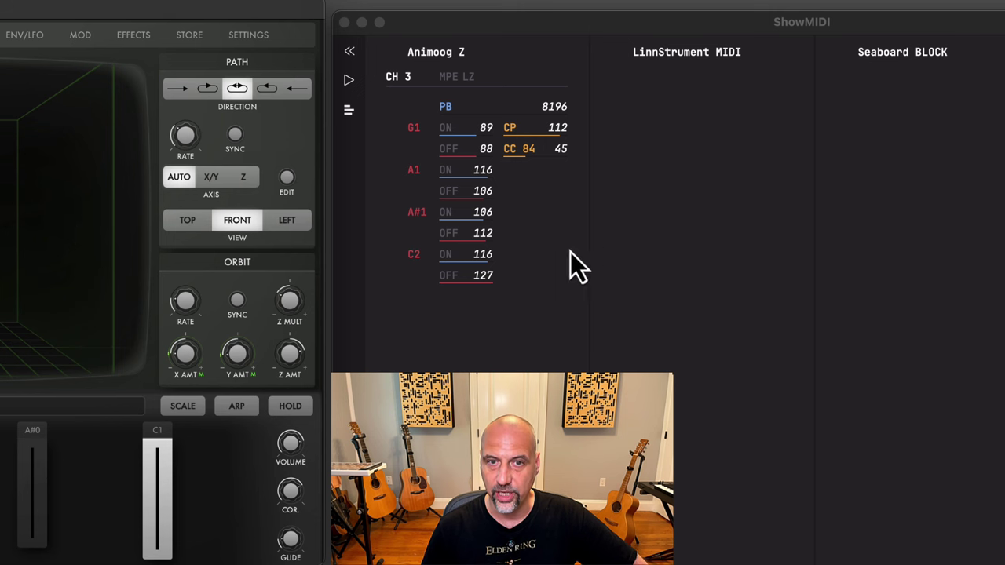
- Switch ShowMIDI to scrolling graphs, then play A#0 and C1 on Animoog and lower its volume
left_click(350, 116)
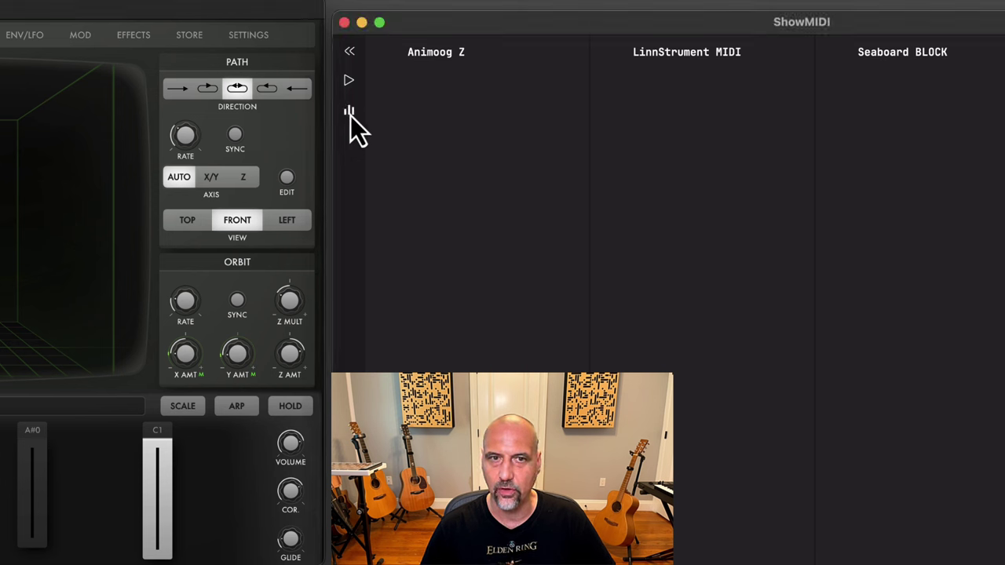
left_click(42, 505)
left_click_drag(39, 504, 10, 471)
left_click(45, 529)
left_click(36, 502)
left_click(143, 519)
left_click(36, 479)
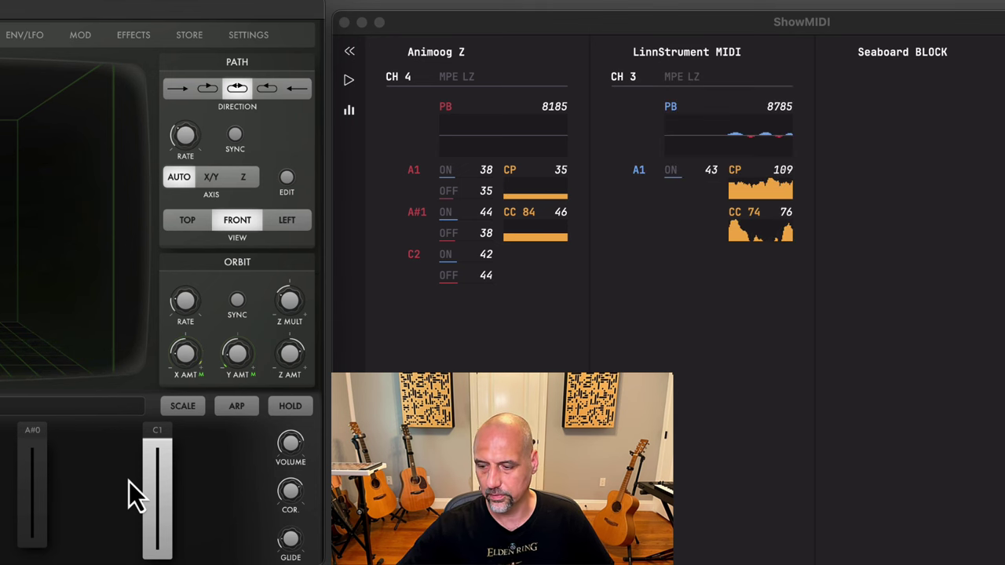
left_click_drag(285, 450, 286, 564)
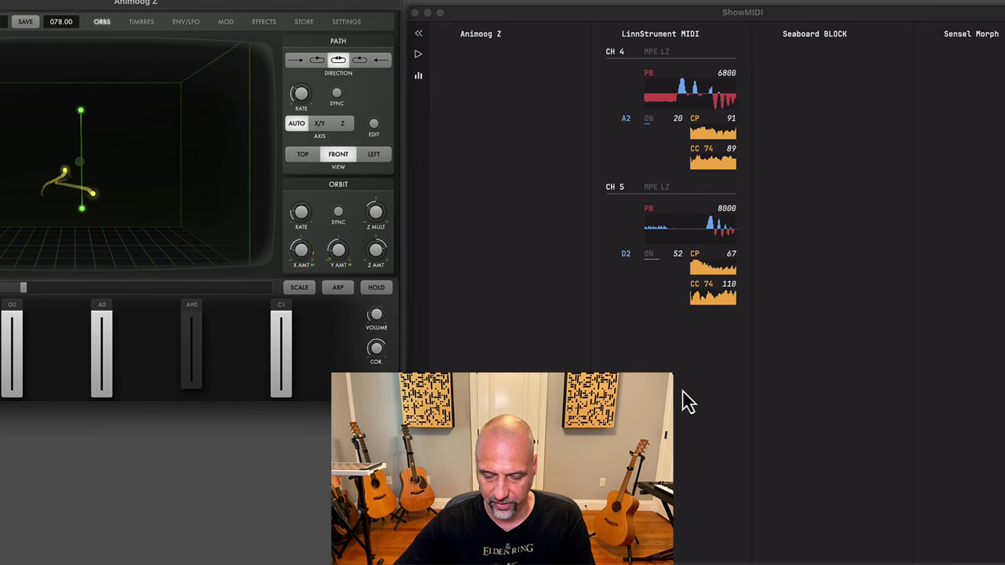
left_click(419, 57)
left_click(419, 57)
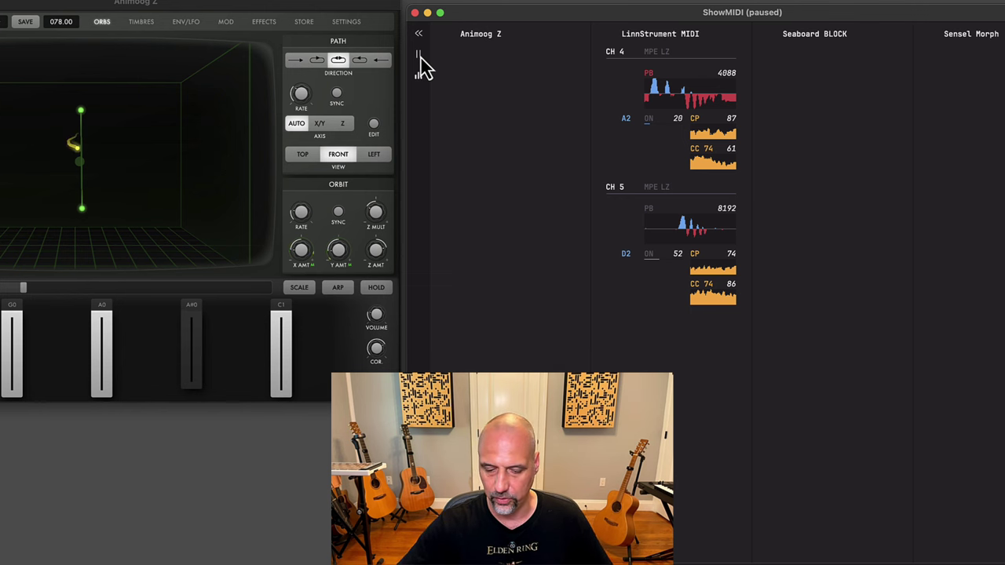
left_click(418, 57)
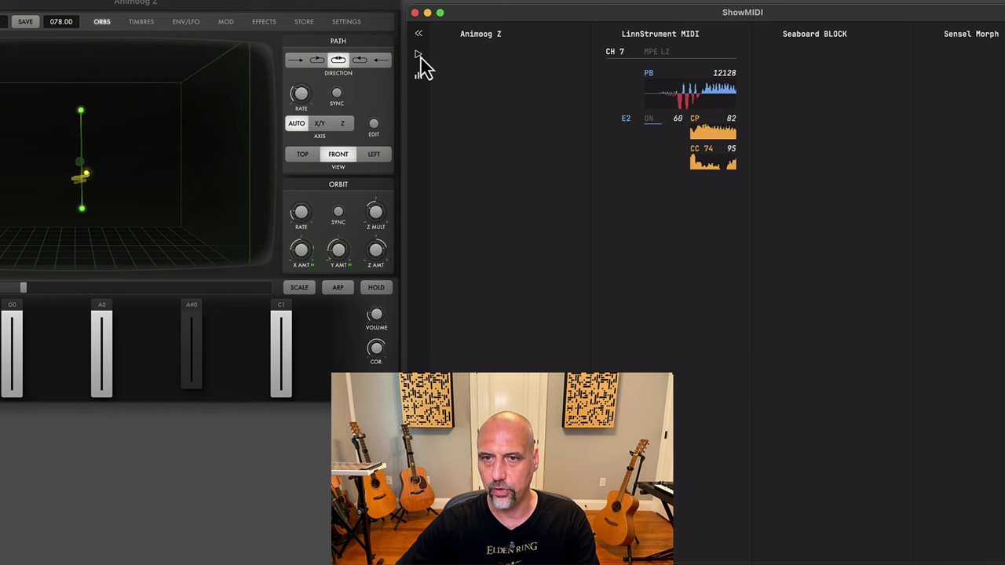
left_click(418, 57)
left_click(418, 57)
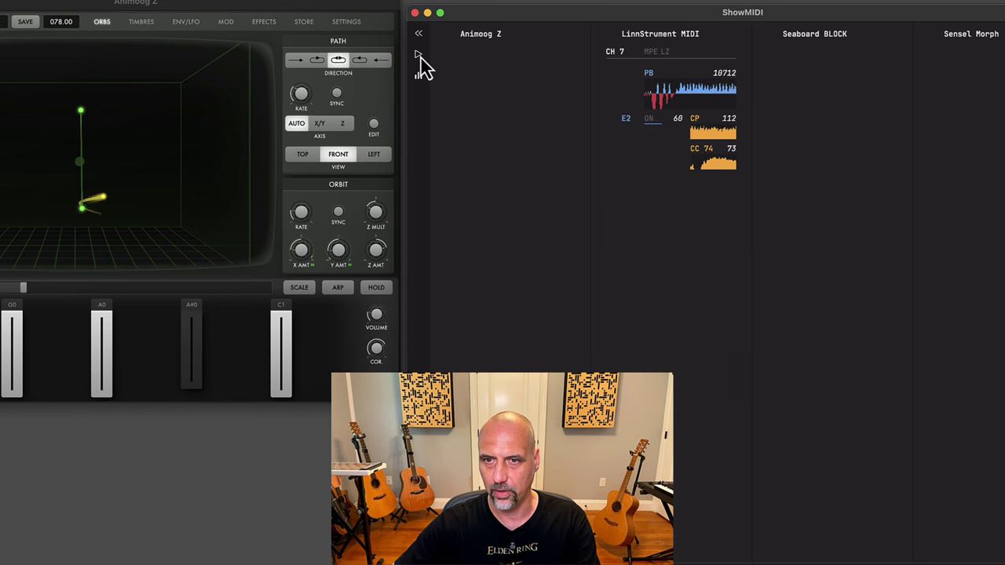
left_click(419, 57)
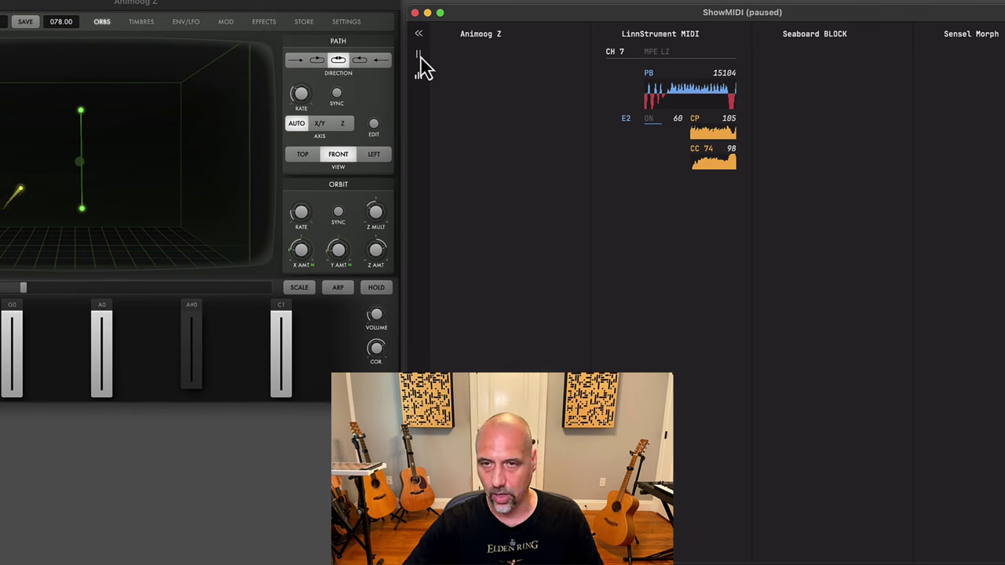
left_click(419, 56)
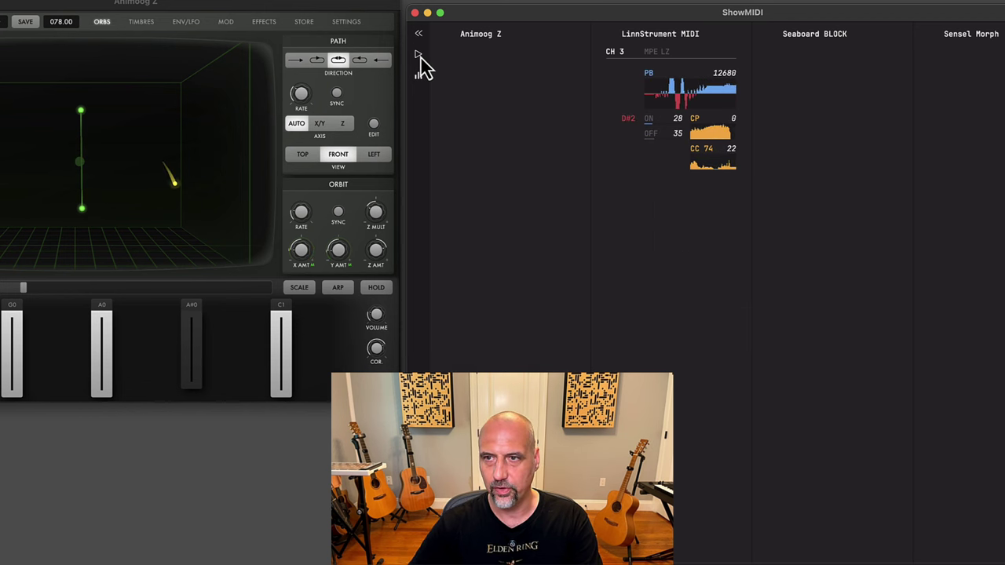
- Hide Seaboard BLOCK and Sensel Morph with their eye icons in the device sidebar
left_click(419, 33)
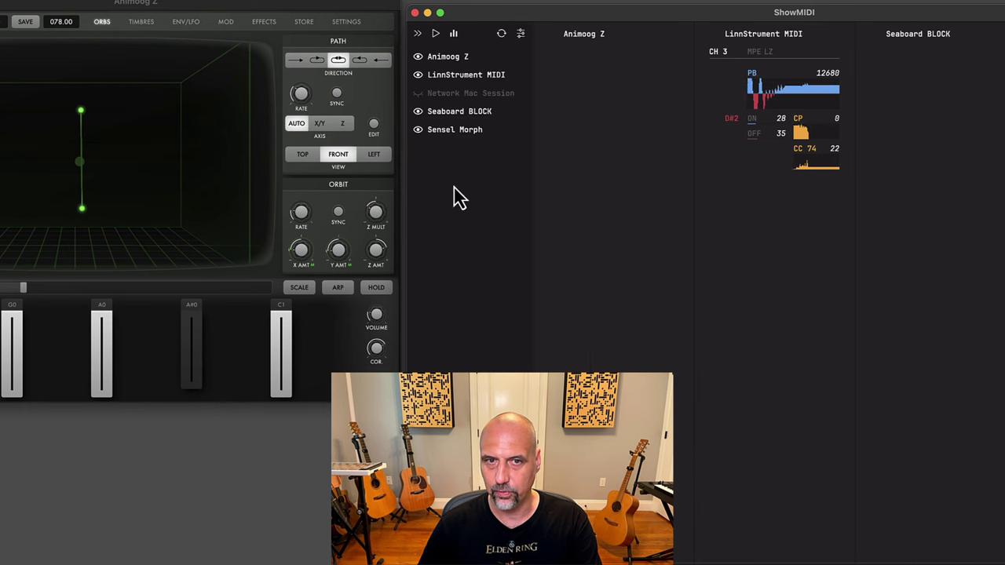
left_click(418, 111)
left_click(419, 129)
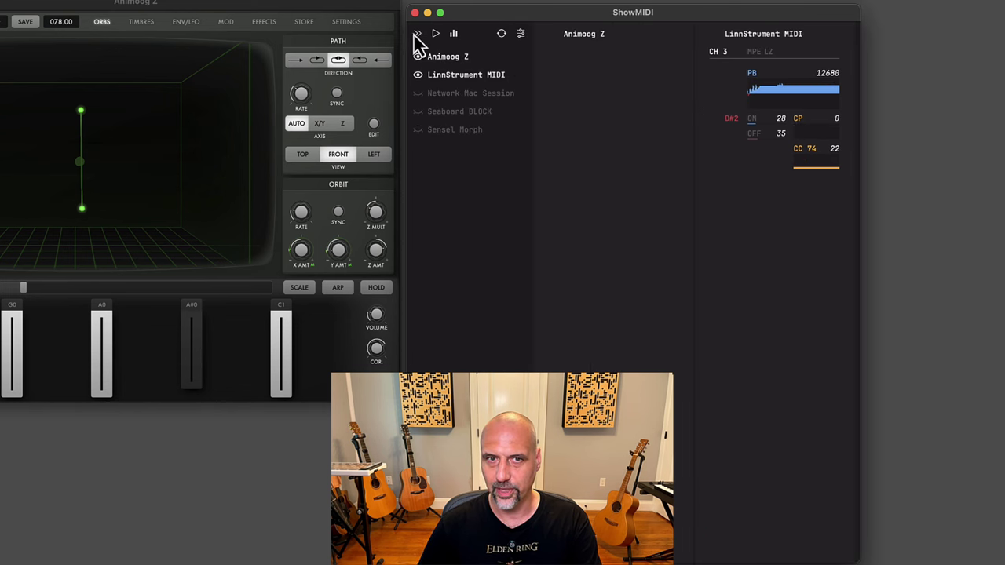
left_click(417, 33)
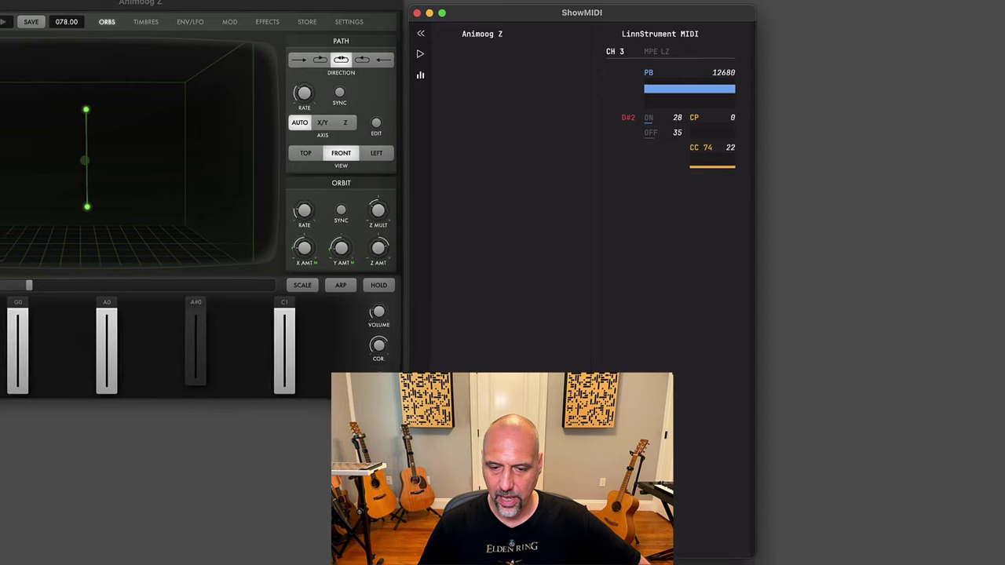
- In Safari, go from the ShowMIDI README's Themes section to the repository's Themes folder
key("super+Tab")
left_click_drag(637, 134, 649, 46)
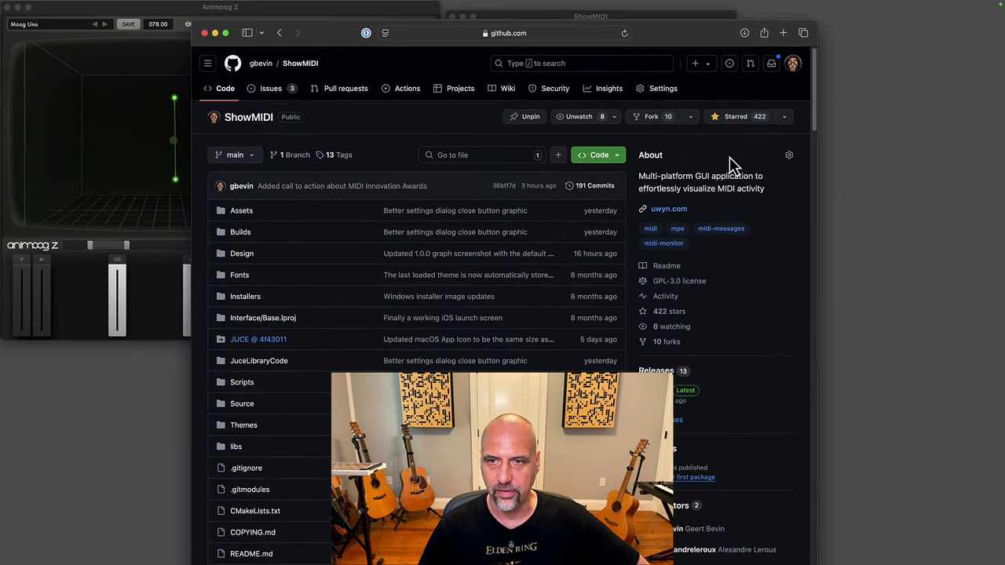
left_click_drag(815, 104, 788, 505)
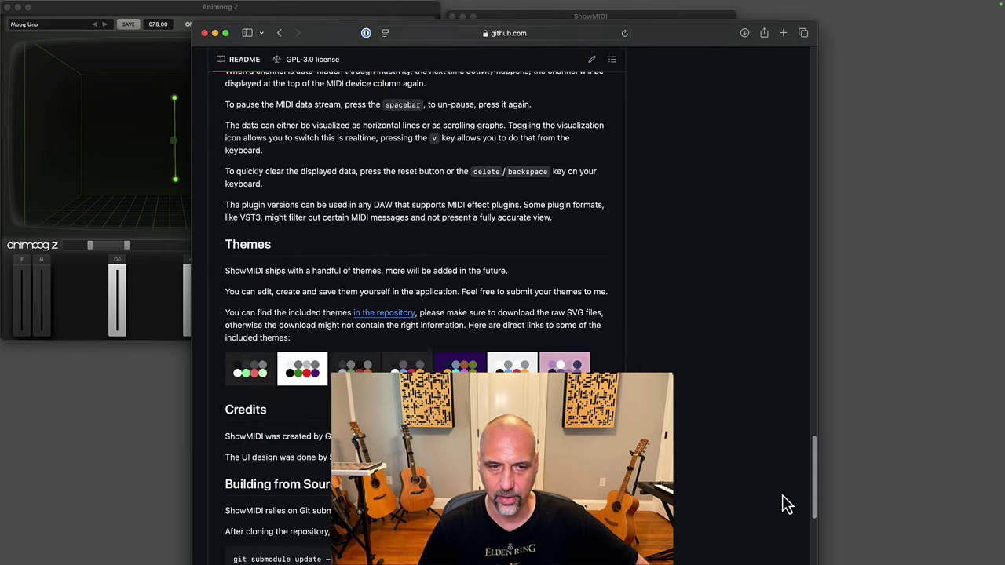
left_click(400, 312)
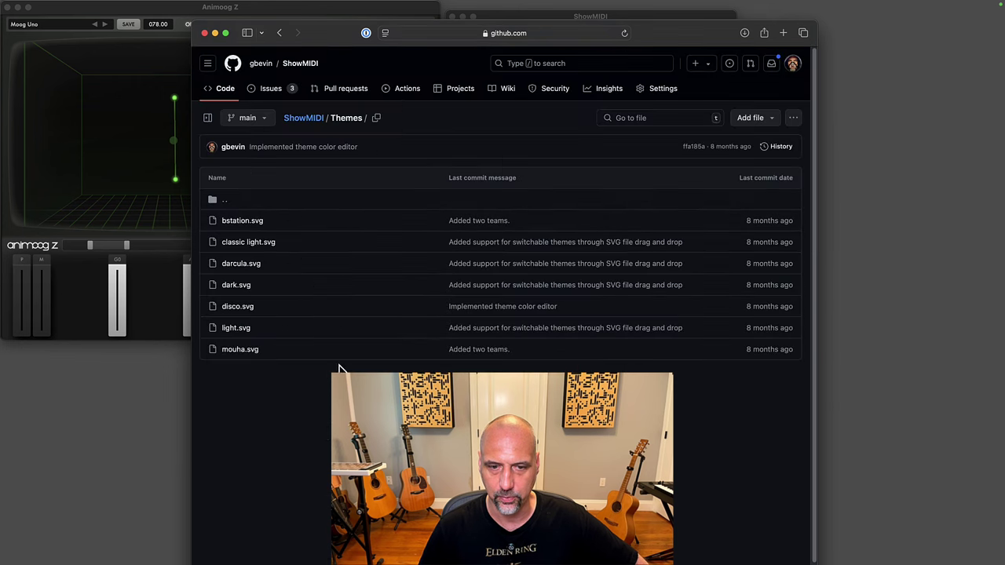
- Pause ShowMIDI's MIDI stream and place the local showmidi Themes folder in Finder beside it
key("super+Tab")
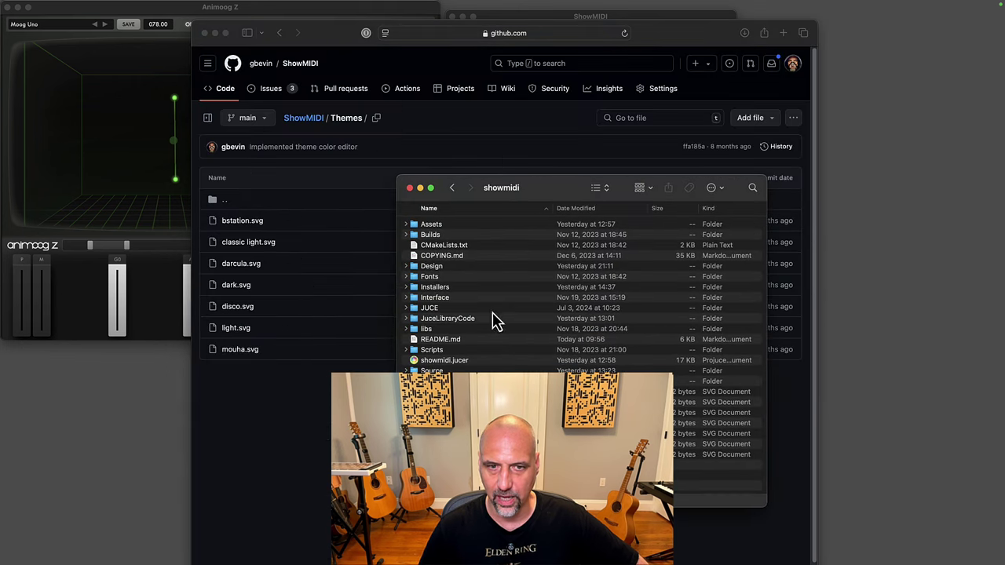
left_click(722, 391)
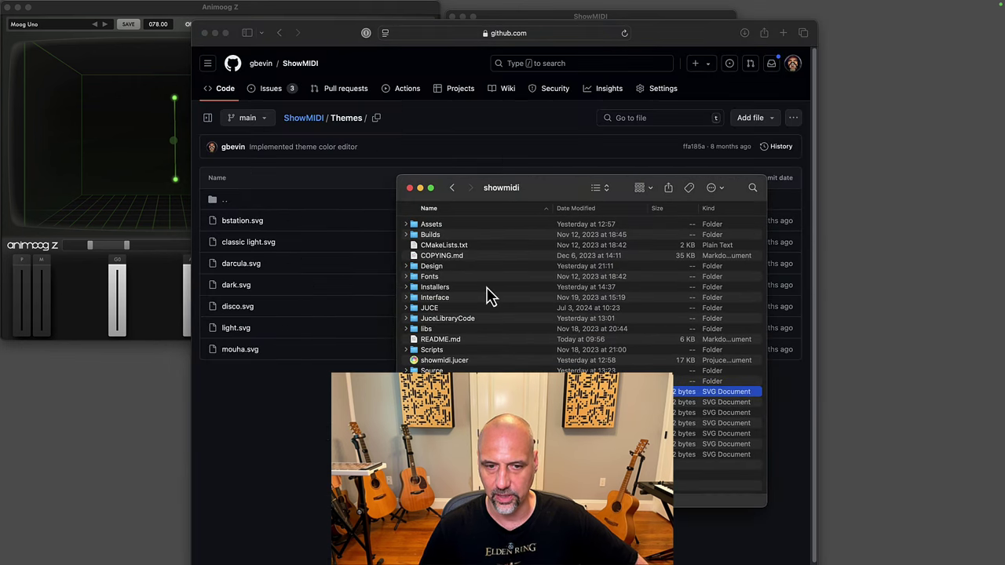
left_click_drag(699, 42, 543, 28)
left_click(696, 19)
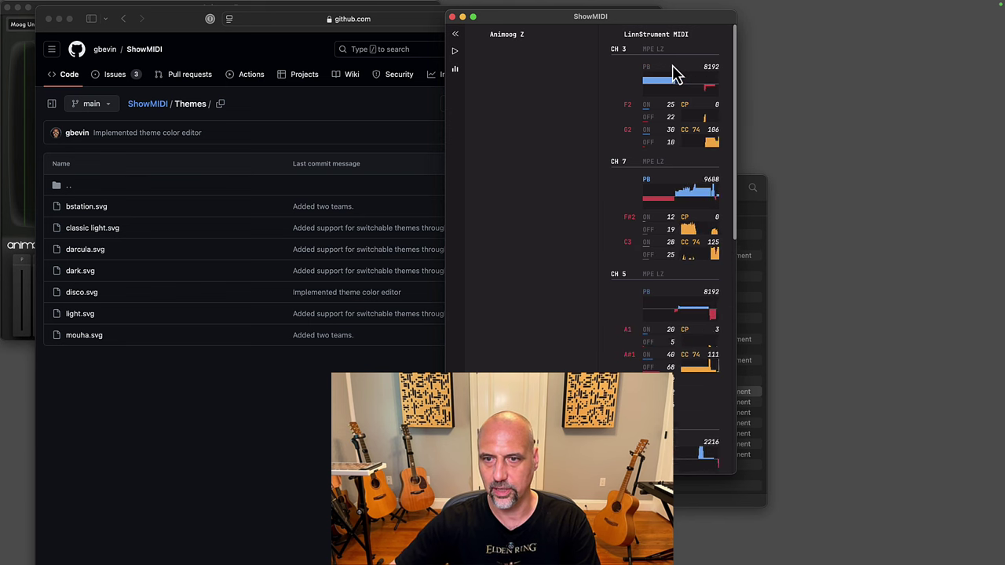
key("space")
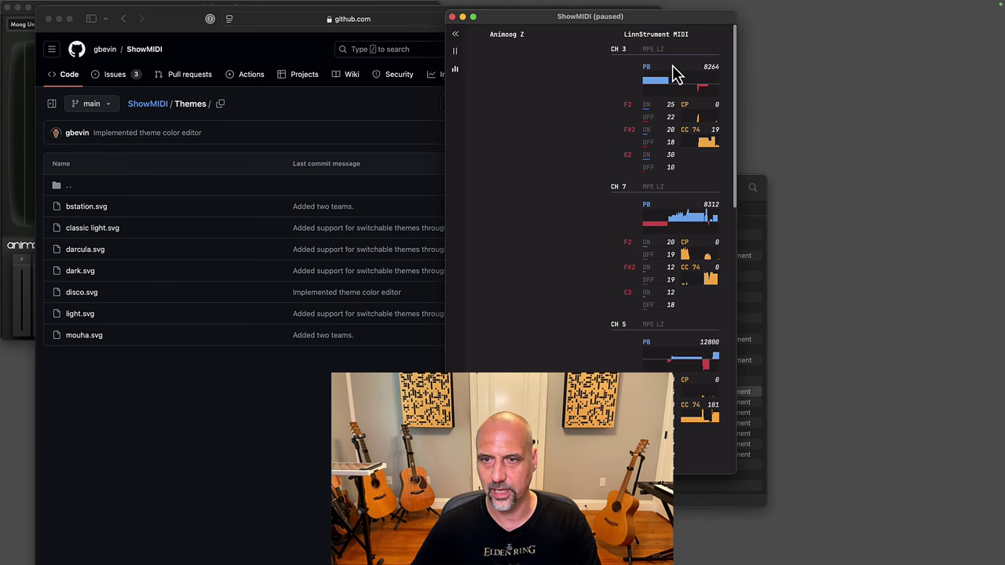
left_click(714, 503)
left_click_drag(577, 188, 227, 185)
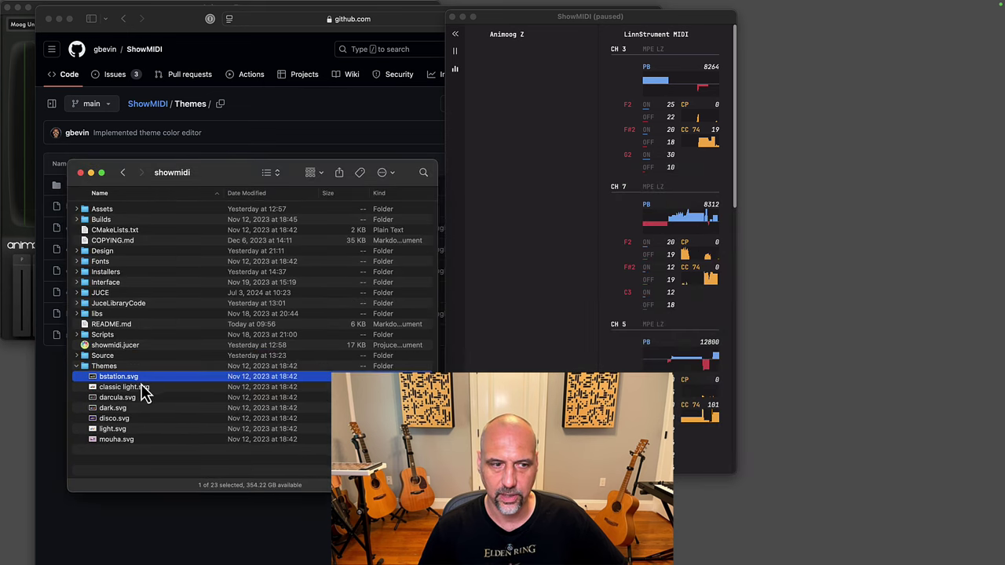
- Drag theme SVGs onto ShowMIDI in turn, including light.svg and mouha.svg, finishing with darcula.svg
left_click_drag(143, 380, 487, 361)
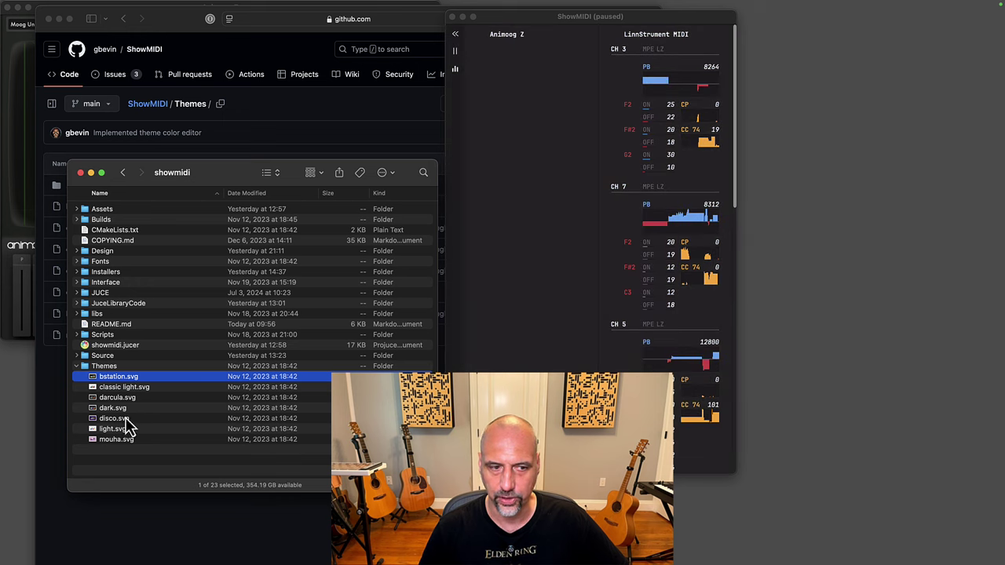
left_click_drag(119, 433, 502, 365)
left_click_drag(116, 439, 587, 355)
left_click_drag(132, 397, 578, 317)
left_click(455, 35)
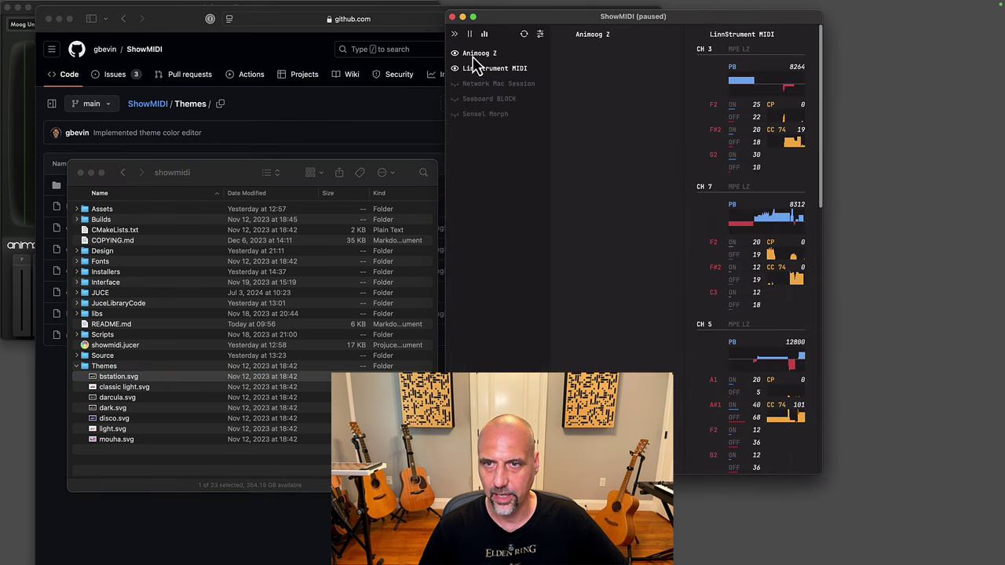
- In ShowMIDI's settings, change a theme colour swatch to purple
left_click(541, 35)
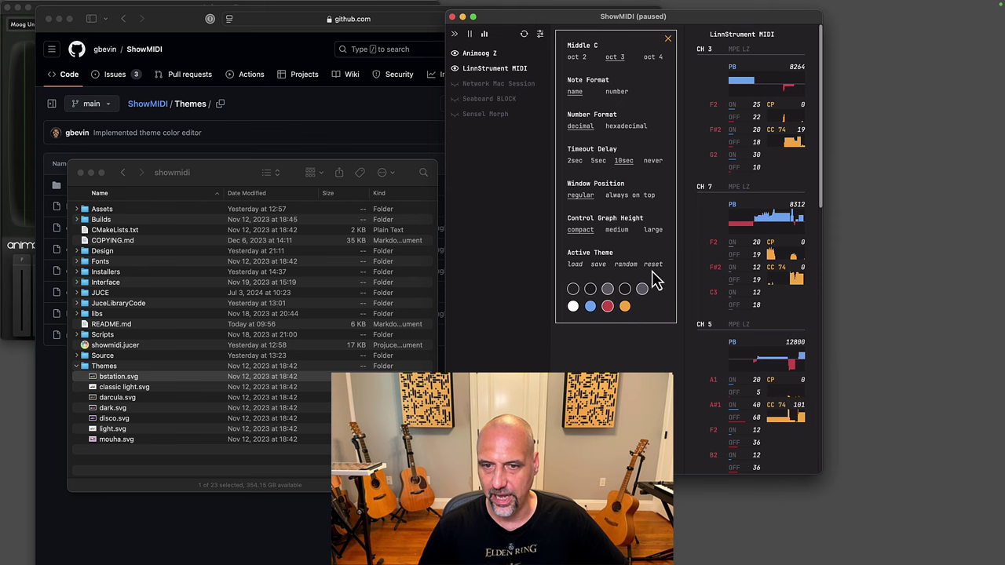
left_click(580, 296)
left_click_drag(646, 259, 705, 302)
left_click(586, 282)
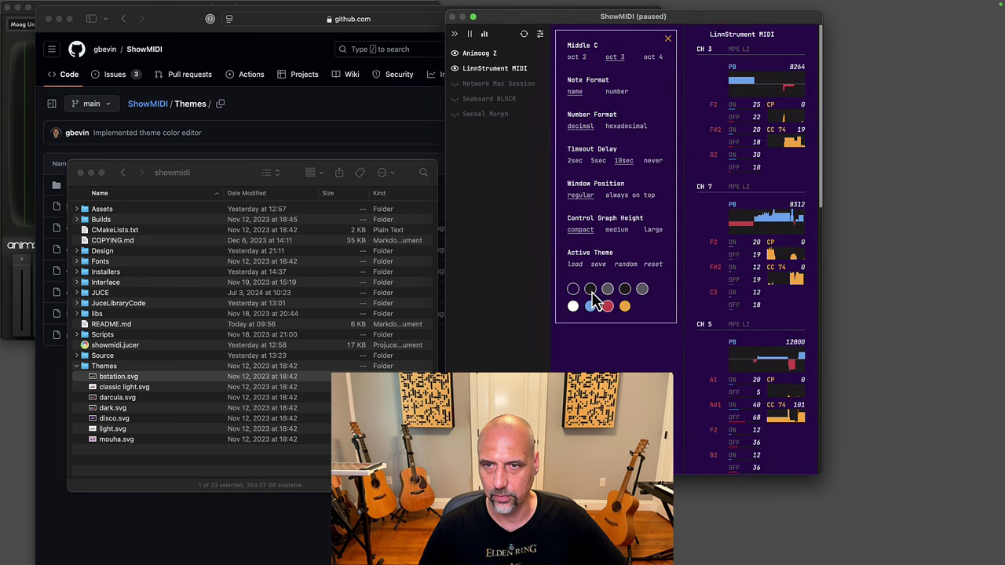
- Load a theme file, then set the sidebar background swatch to dark purple
left_click(595, 297)
left_click(635, 305)
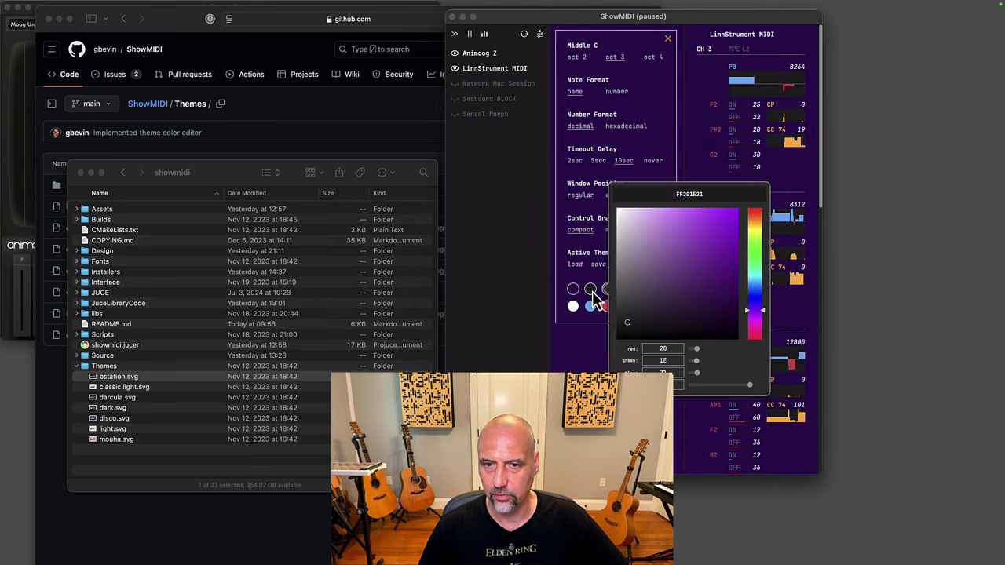
left_click(715, 314)
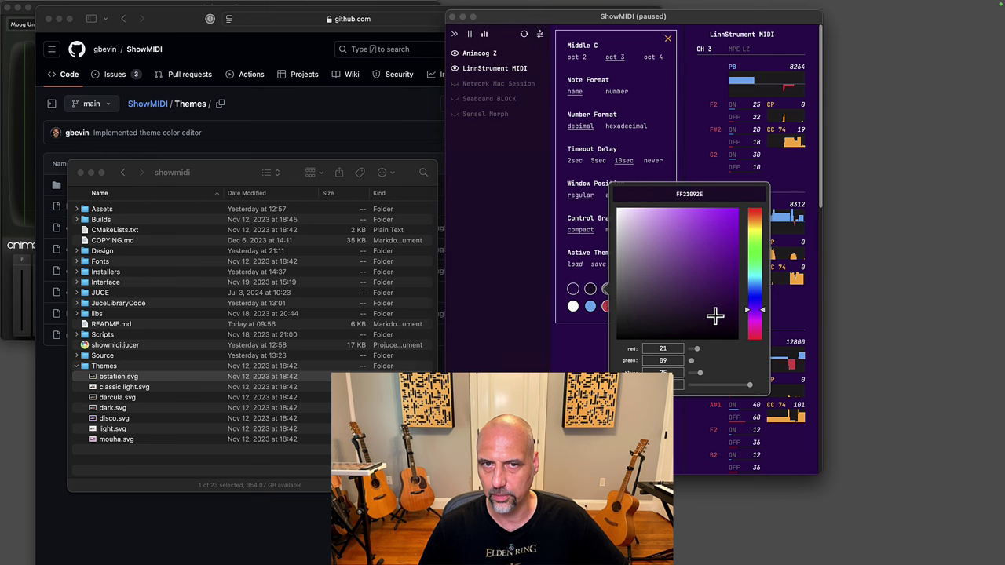
left_click(684, 176)
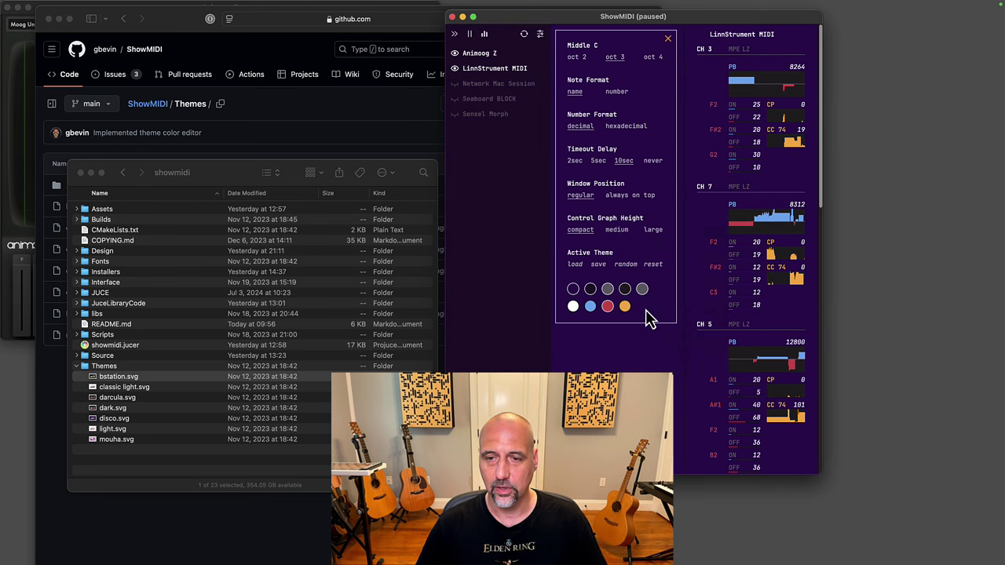
- Generate random colour themes repeatedly, ending on a bright purple, plum and green scheme
left_click(626, 264)
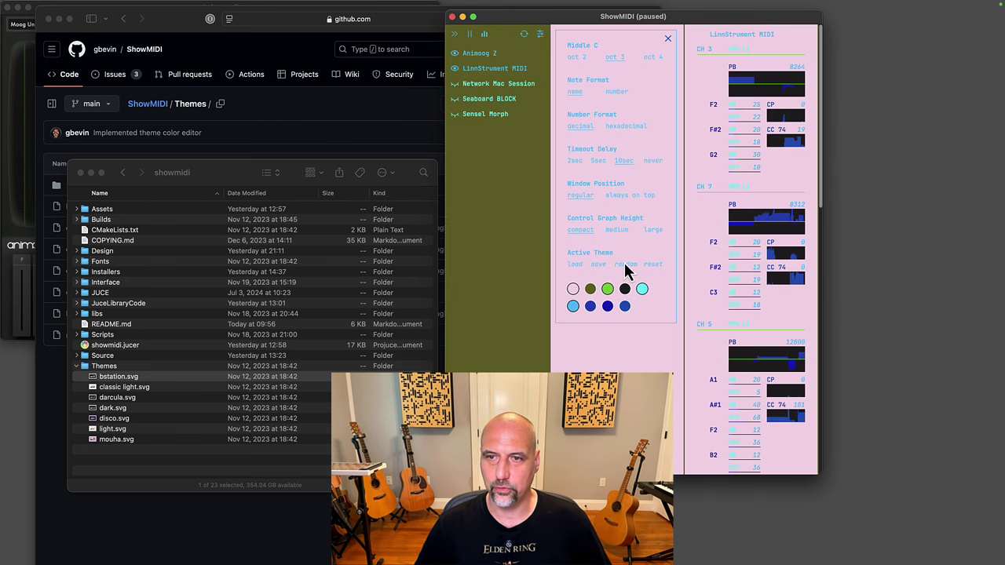
left_click(626, 264)
left_click(625, 263)
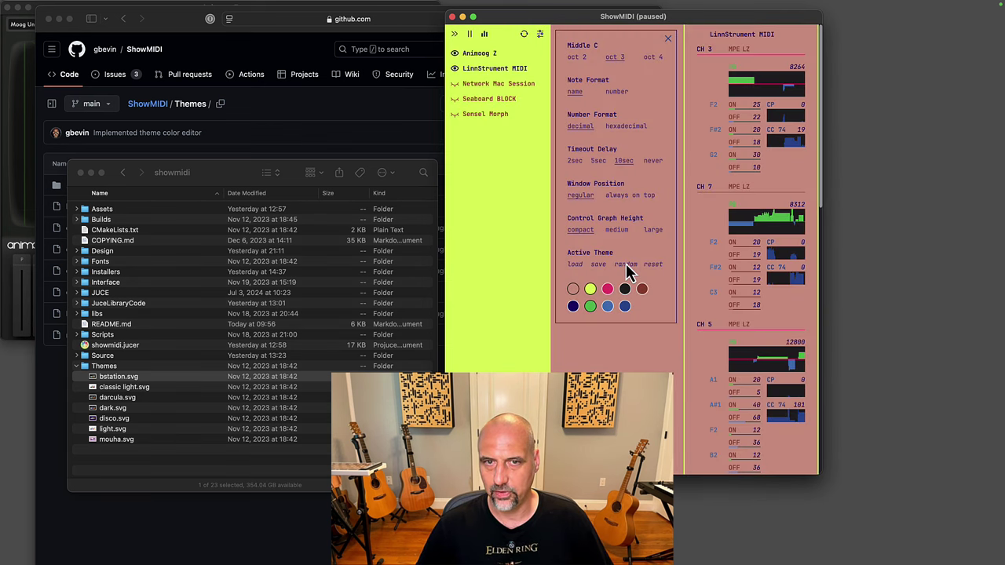
left_click(626, 264)
left_click(626, 265)
left_click(625, 265)
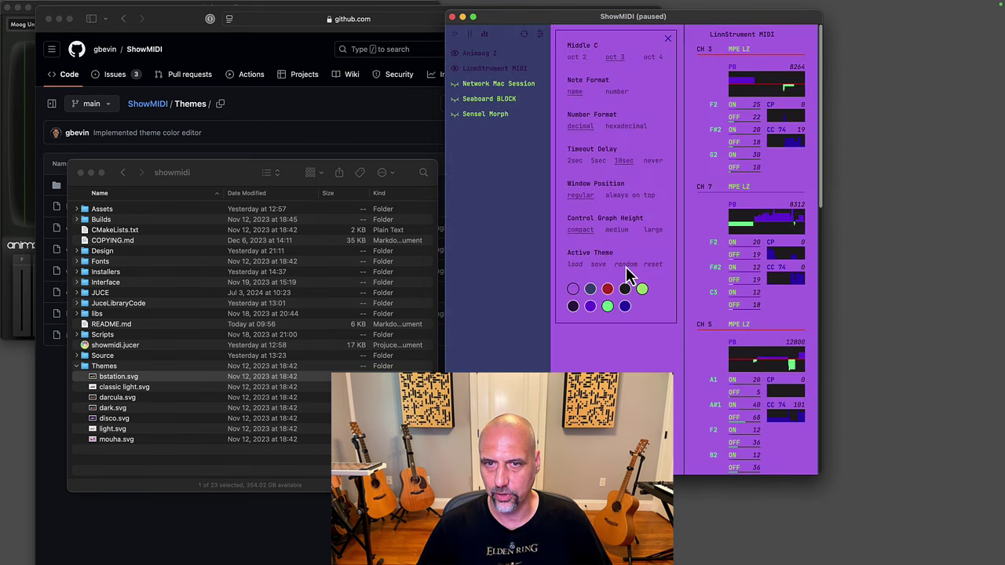
left_click(626, 266)
left_click(626, 265)
left_click(626, 265)
left_click(626, 266)
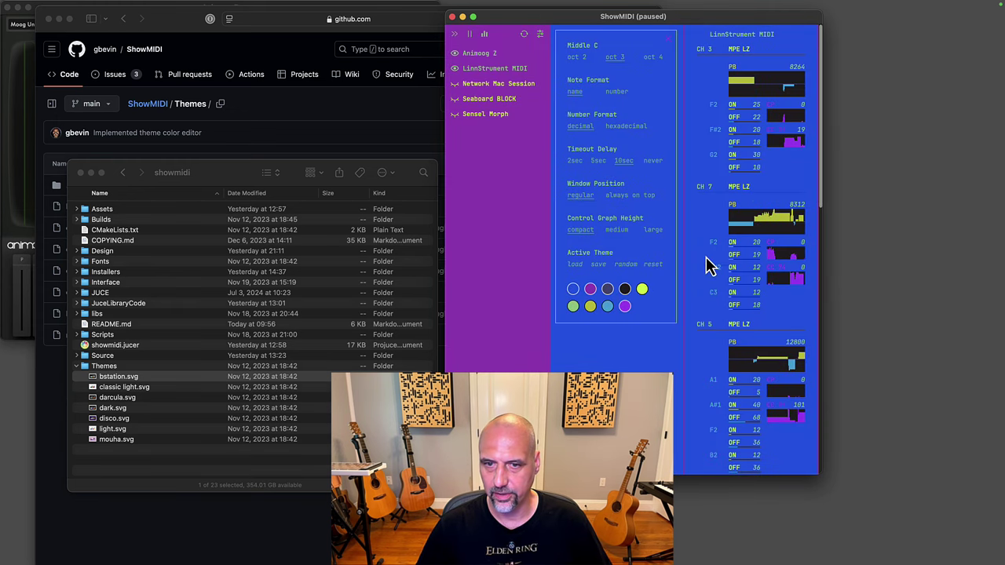
left_click(625, 264)
left_click(629, 265)
left_click(633, 266)
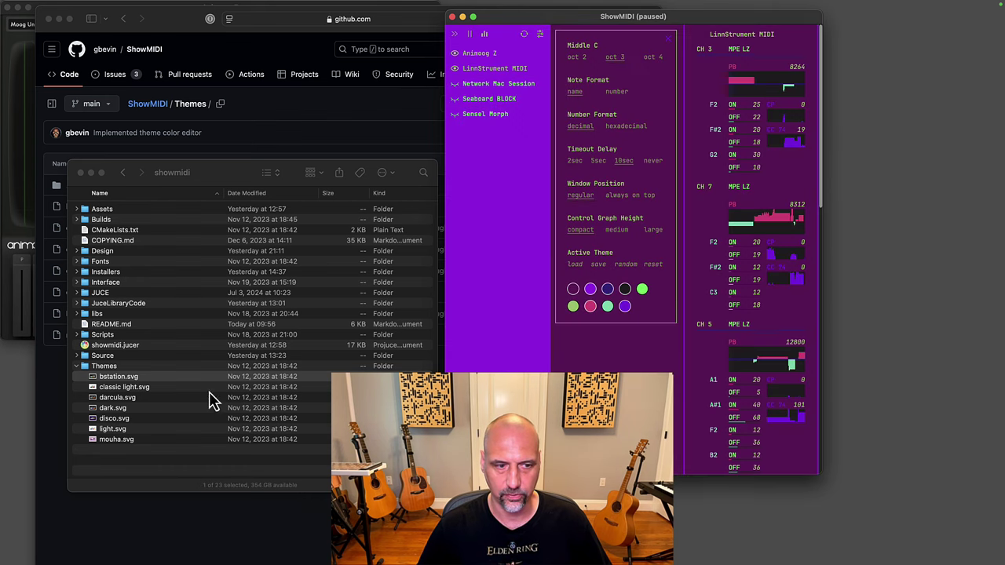
- Apply bstation.svg, close Finder, and switch number format to hexadecimal and back to decimal
left_click_drag(118, 377, 503, 439)
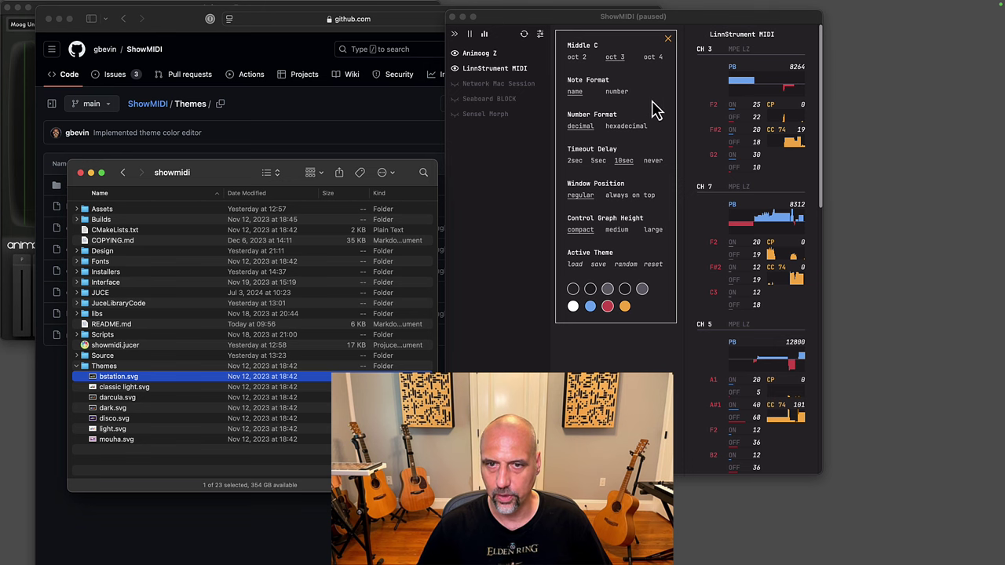
left_click(80, 173)
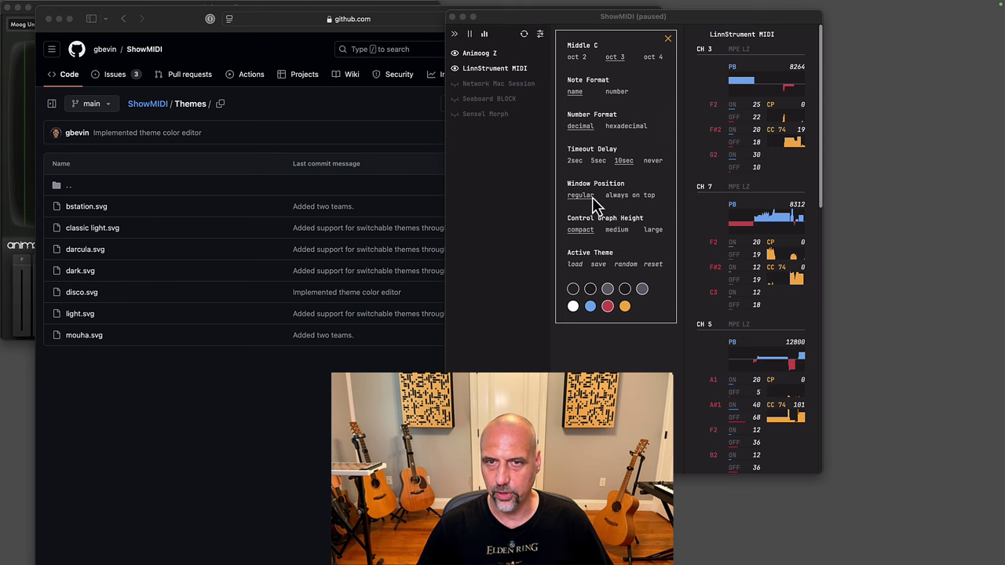
left_click(638, 127)
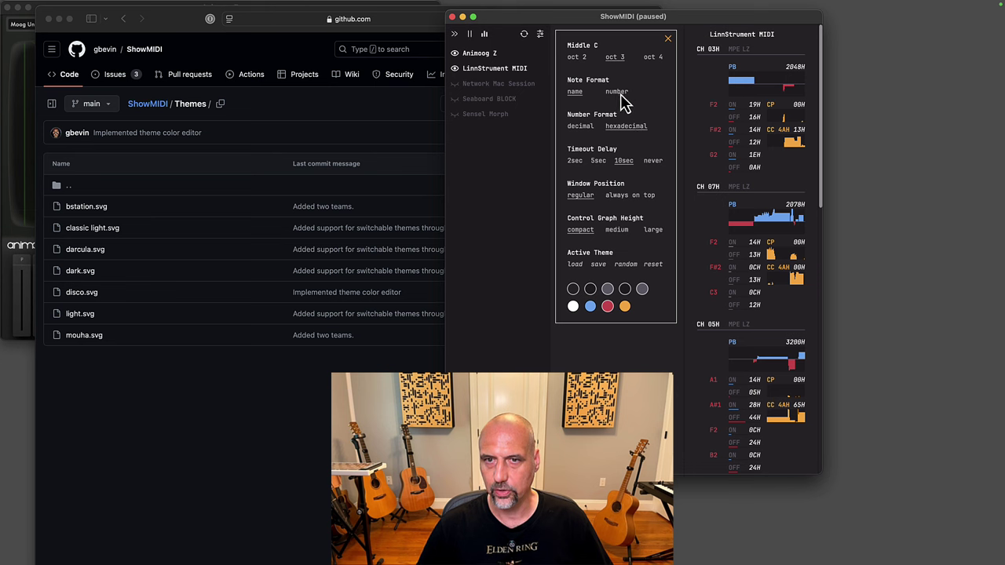
left_click(582, 126)
- Show notes by name and try middle C at octaves 4 and 2 before returning to 3
left_click(576, 92)
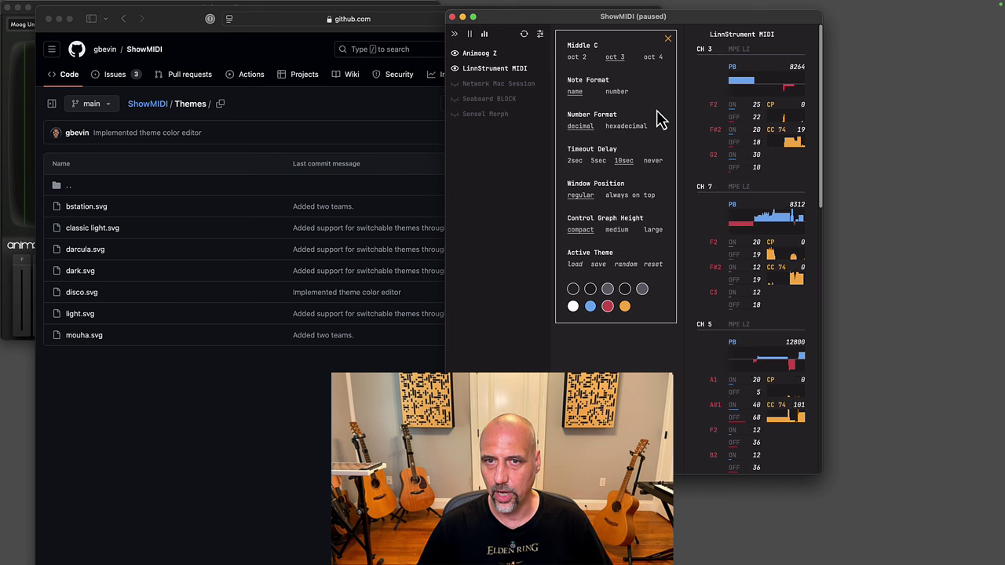
left_click(654, 60)
left_click(584, 59)
left_click(616, 58)
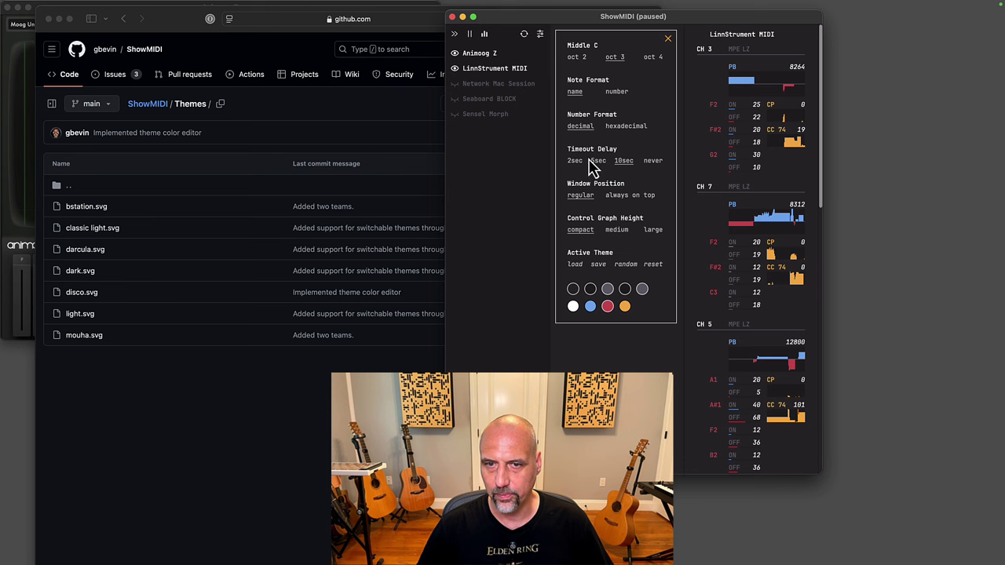
- Set the timeout delay to never, then back to 10 seconds
left_click(653, 161)
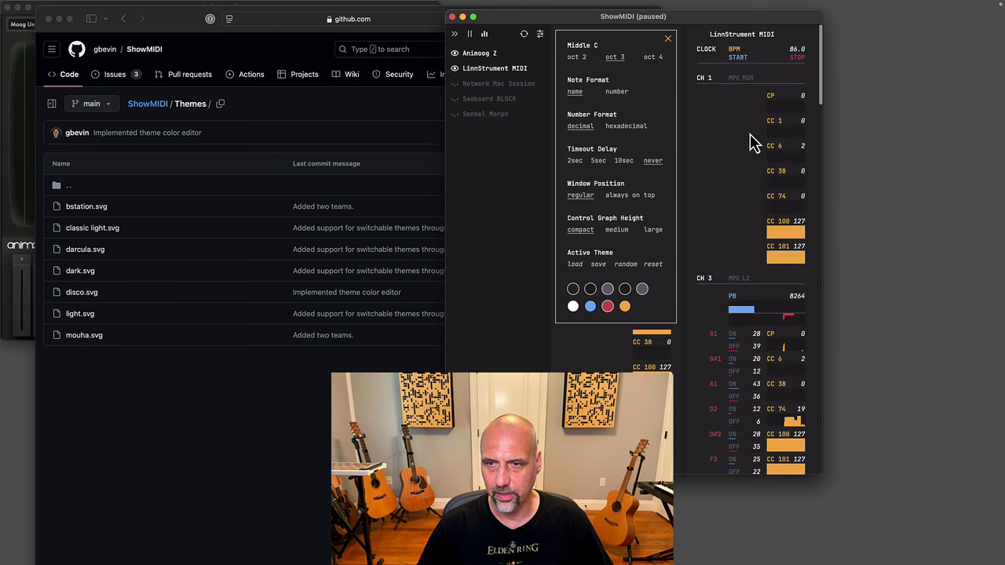
left_click_drag(821, 71, 813, 43)
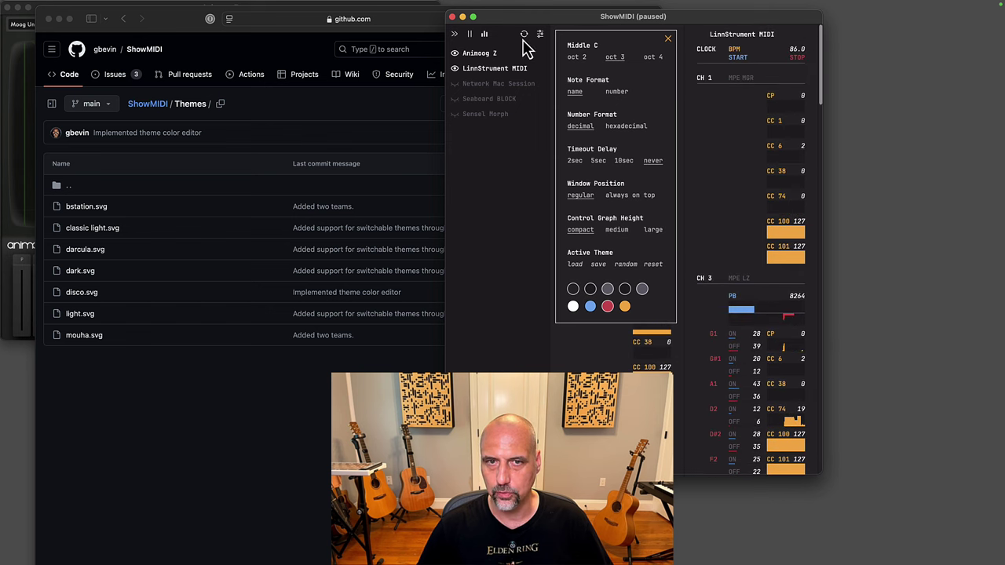
left_click(625, 161)
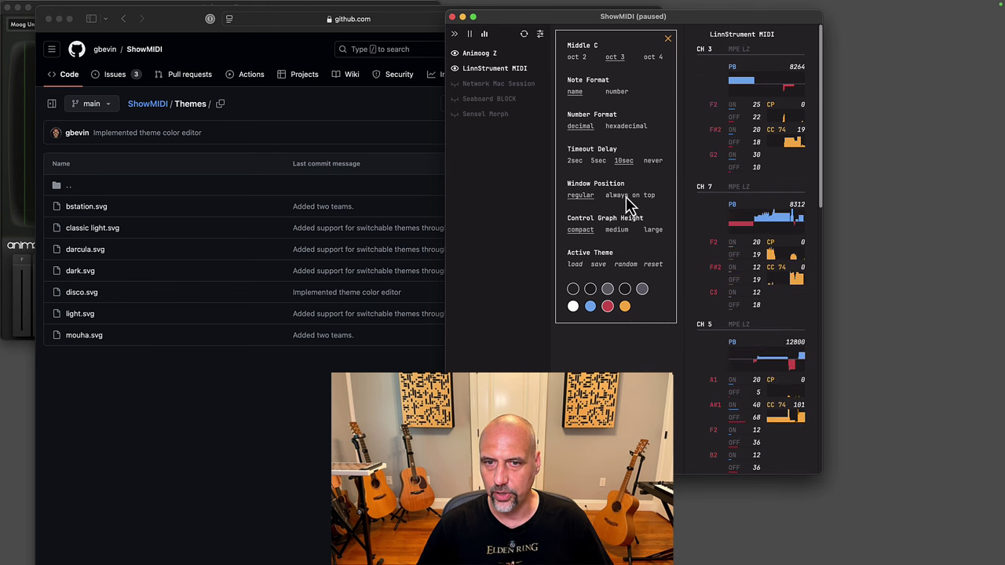
- Set the window position to always on top, then return it to regular
left_click(626, 197)
left_click_drag(161, 26, 231, 22)
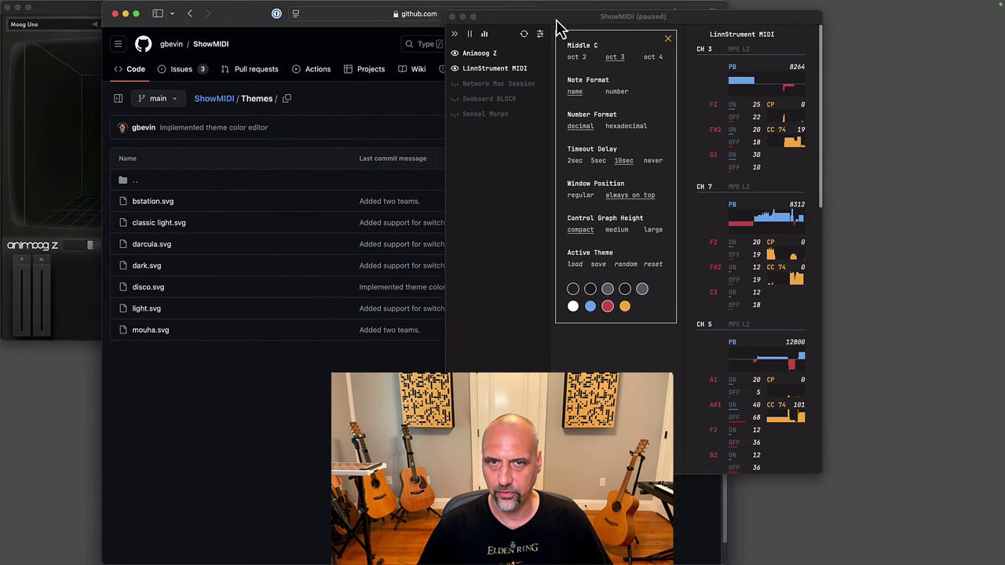
left_click_drag(557, 24, 553, 29)
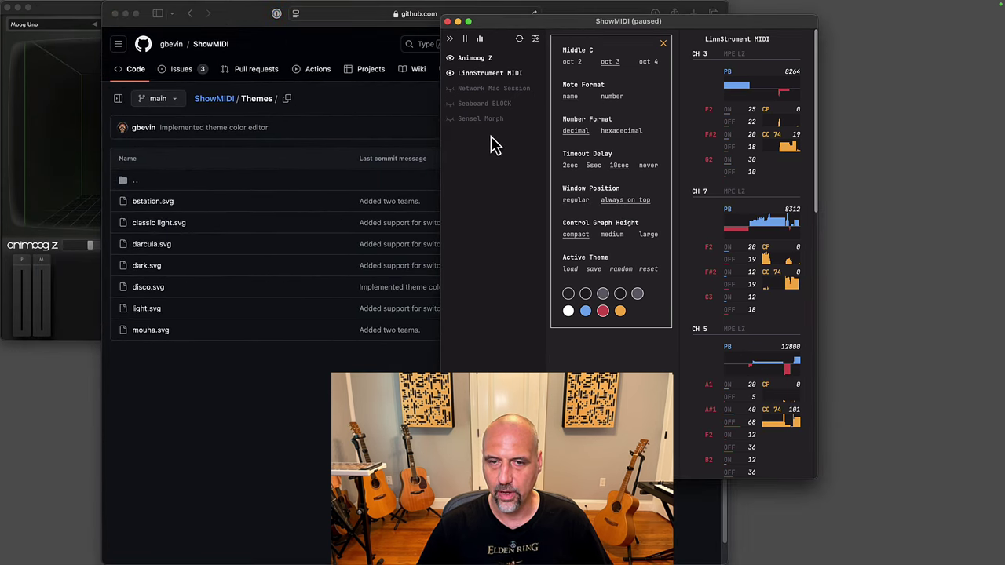
left_click(581, 201)
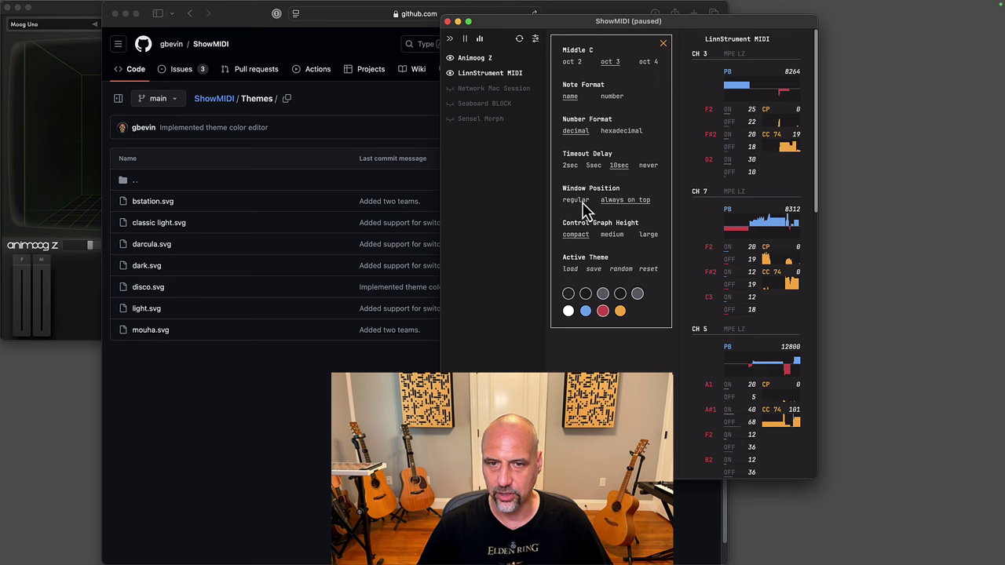
- Try large and medium control graph heights, then return to compact
left_click(653, 245)
left_click(626, 245)
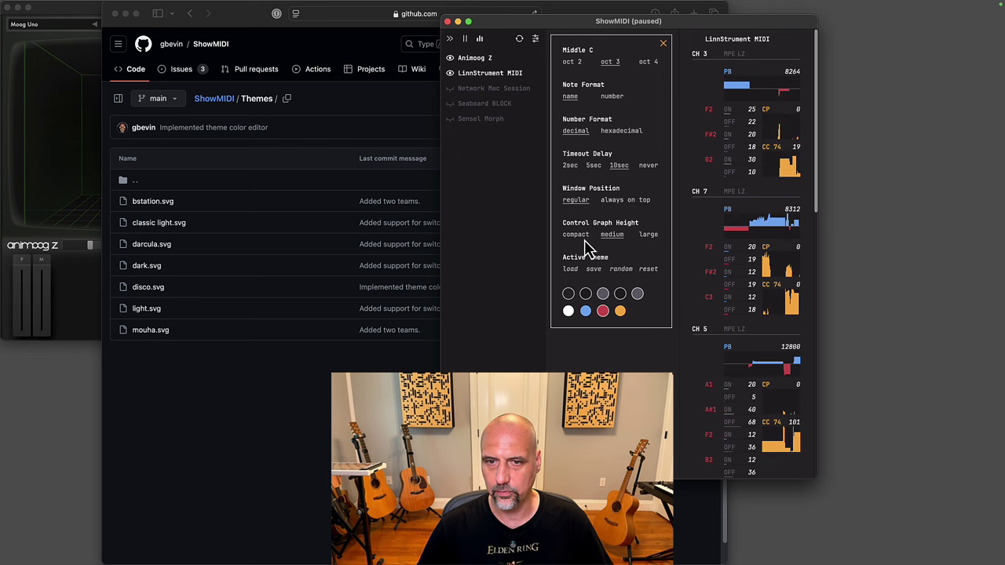
left_click(649, 236)
left_click(576, 235)
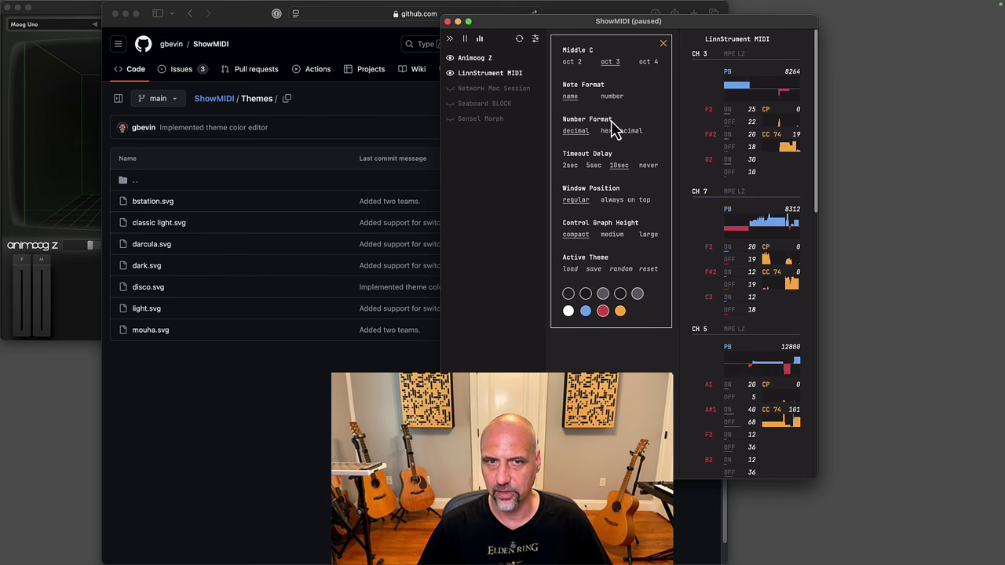
- Close the settings panel and clear the accumulated MIDI data with Delete
left_click(664, 45)
key("Delete")
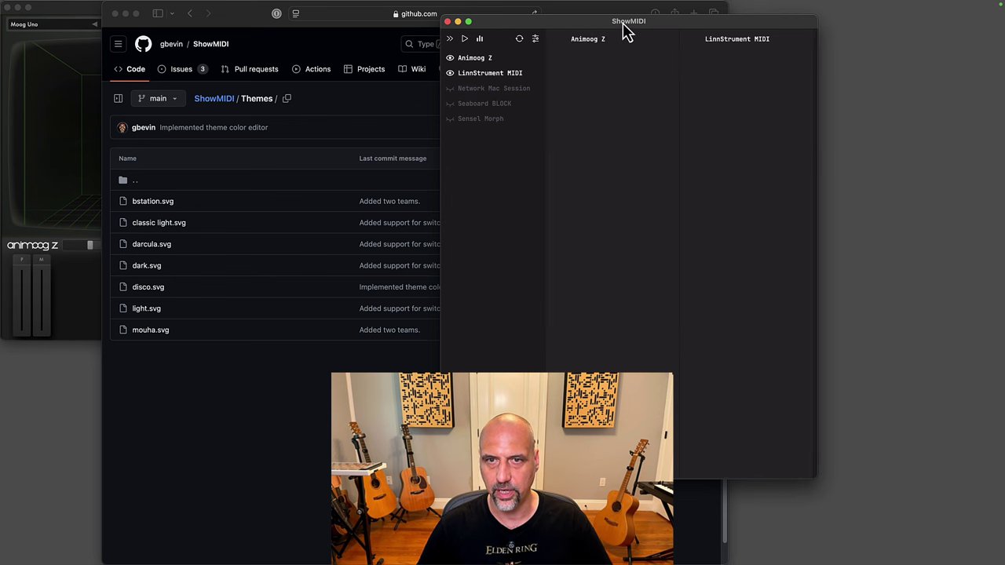
left_click_drag(628, 31, 540, 19)
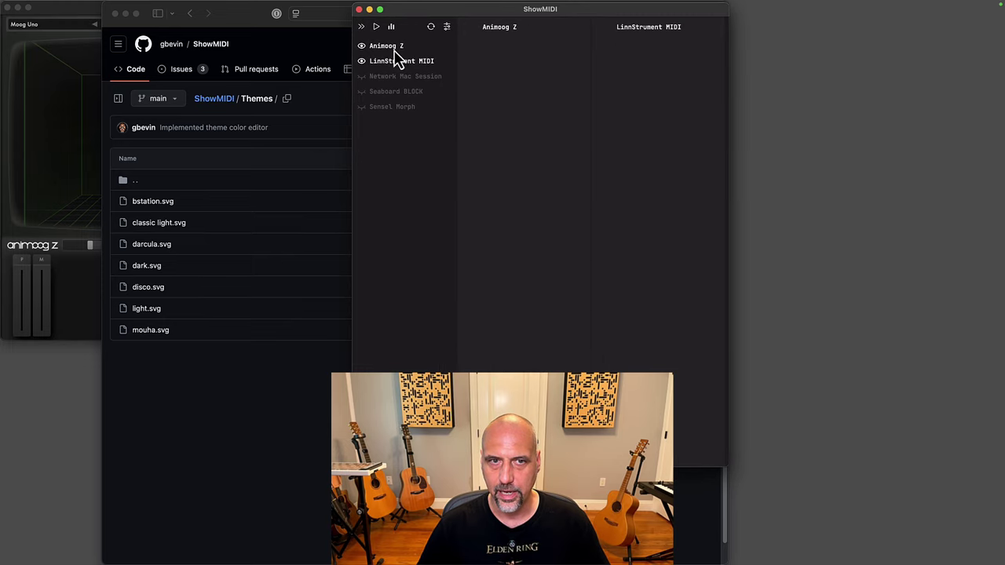
- Open and close the settings panel, then scroll through the Animoog Z and LinnStrument columns
left_click(447, 28)
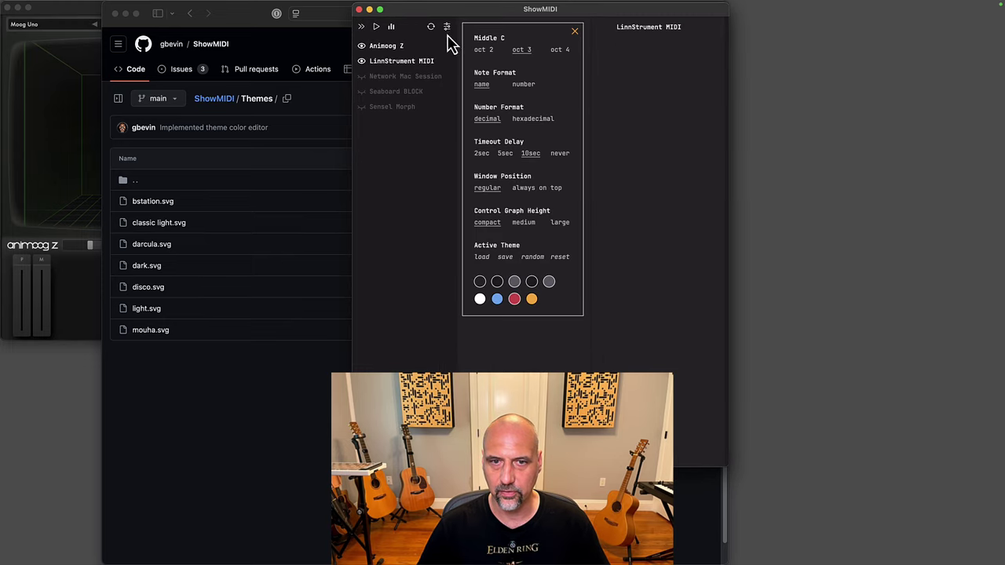
left_click(574, 34)
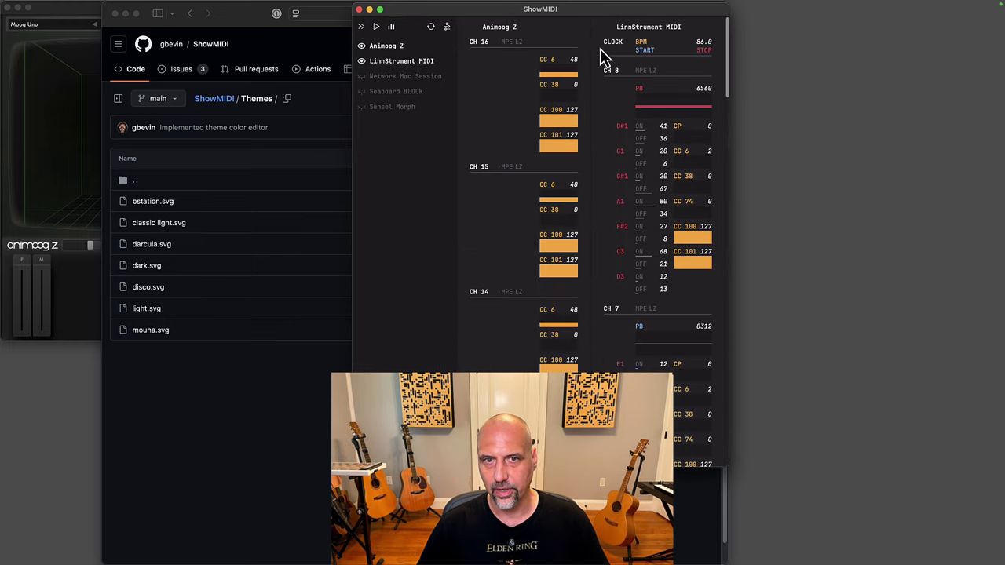
mouse_move(730, 84)
left_mouse_down()
mouse_move(720, 135)
mouse_move(717, 82)
left_mouse_up()
scroll(718, 89, "down", 10)
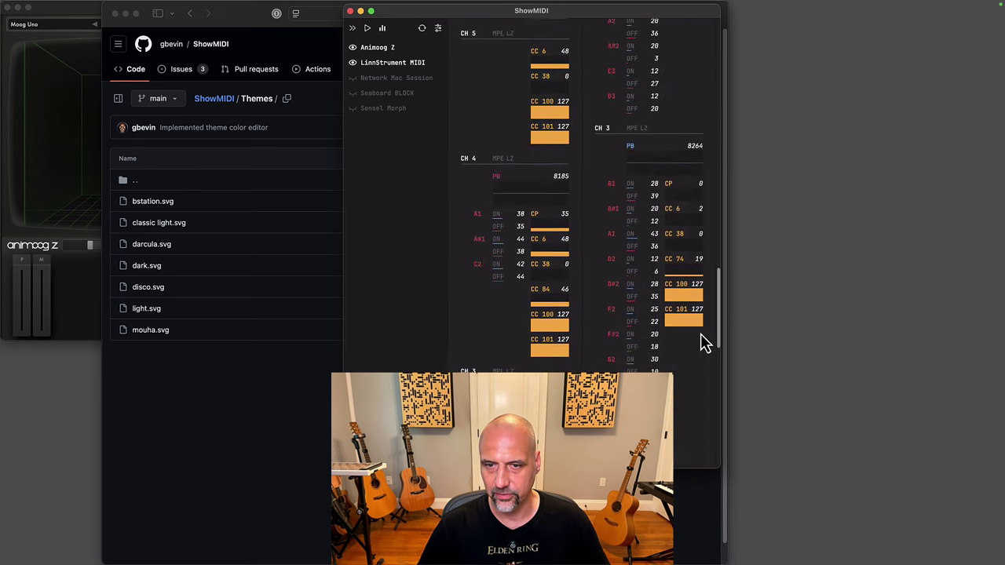
scroll(707, 460, "up", 10)
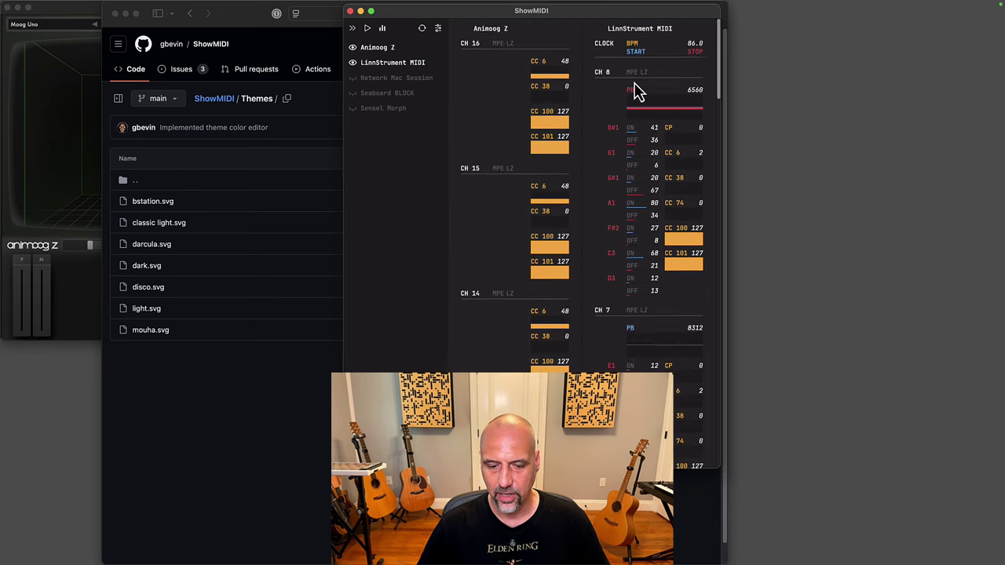
- Clear ShowMIDI's MIDI data and quit Animoog Z with Cmd+Q
left_click(423, 29)
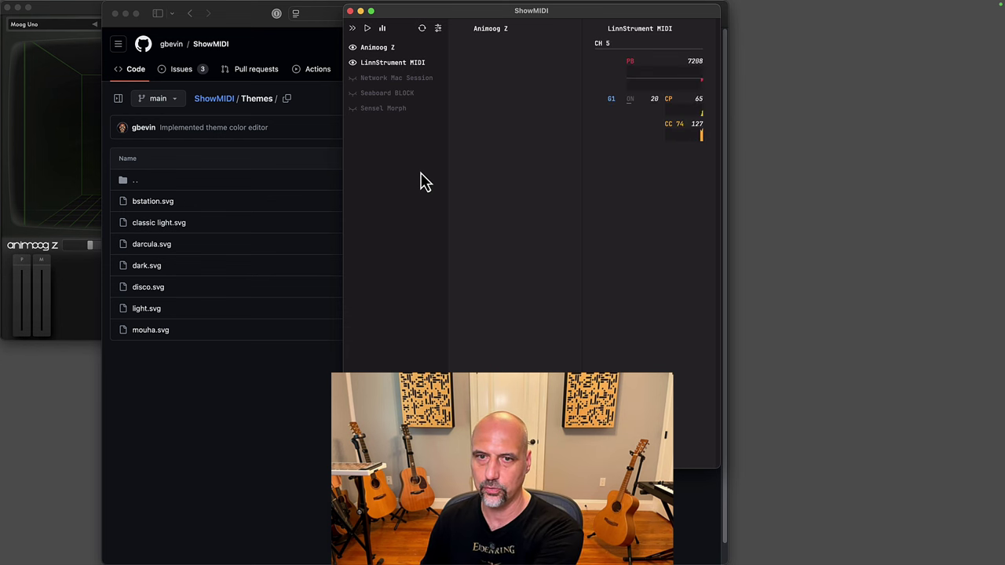
left_click(79, 16)
key("super+q")
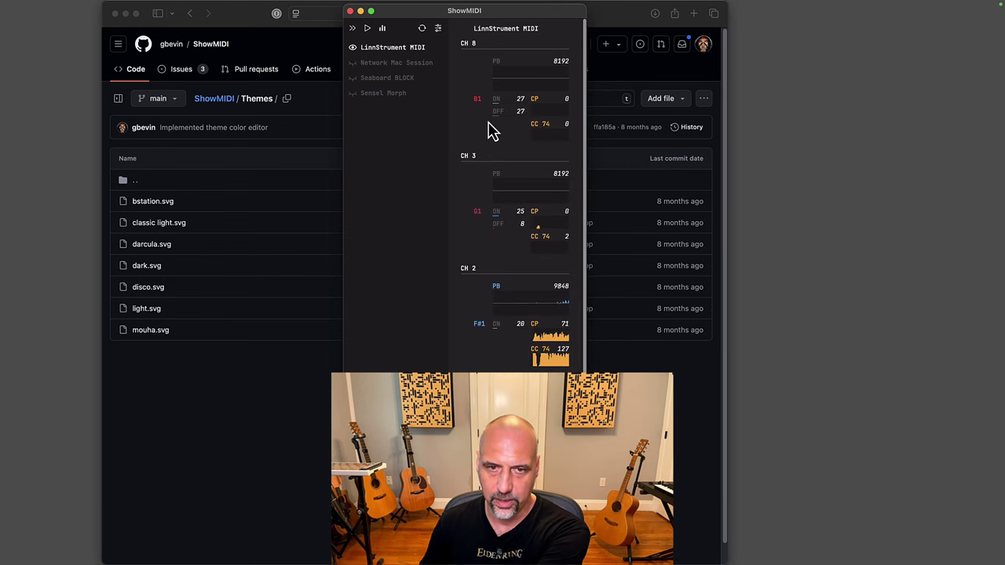
- Pause monitoring, clear LinnStrument MIDI's channel data with Backspace, then resume
key("space")
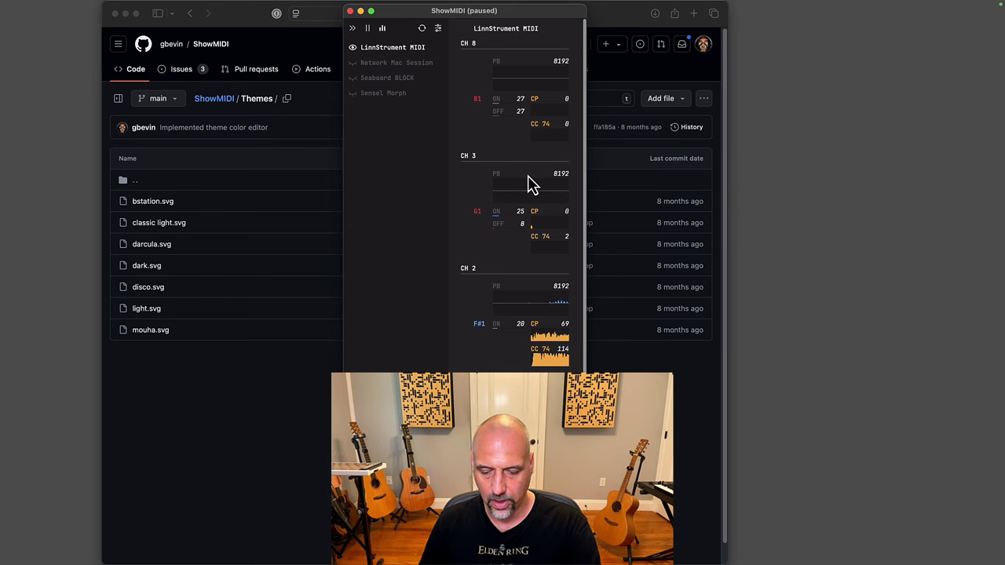
key("BackSpace")
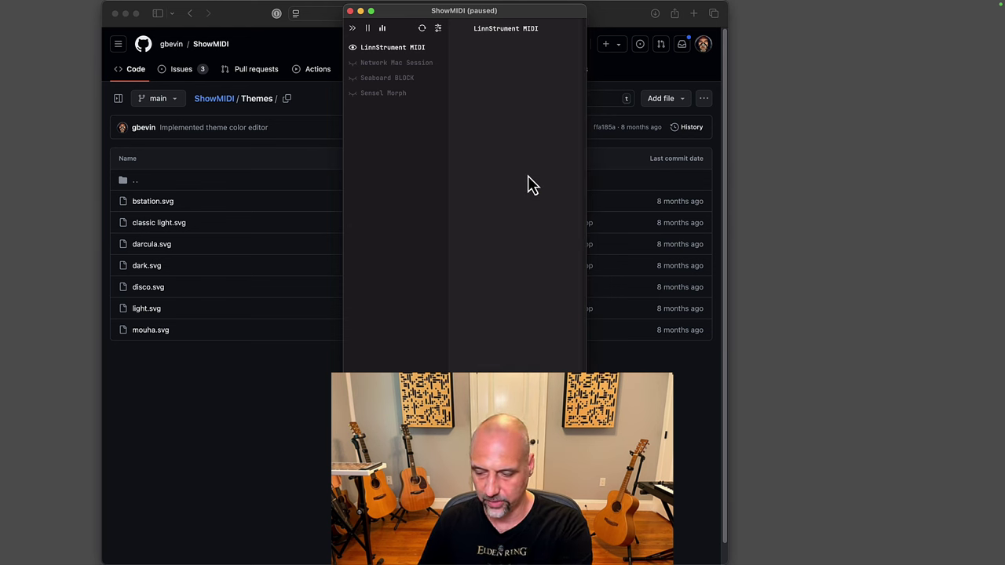
key("space")
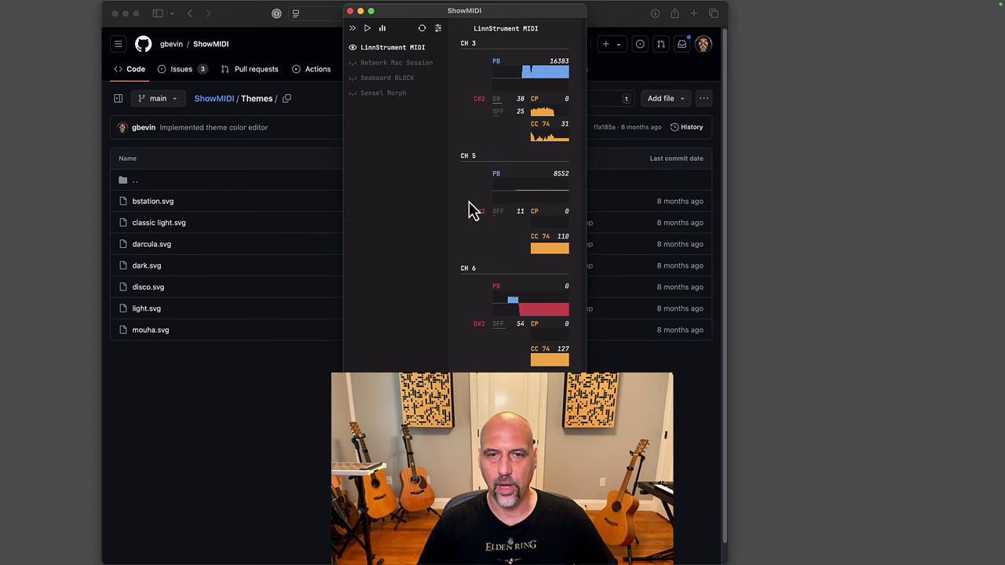
- Set ShowMIDI's timeout delay to 5sec, then return to the ShowMIDI repository's main GitHub page
left_click_drag(496, 11, 519, 10)
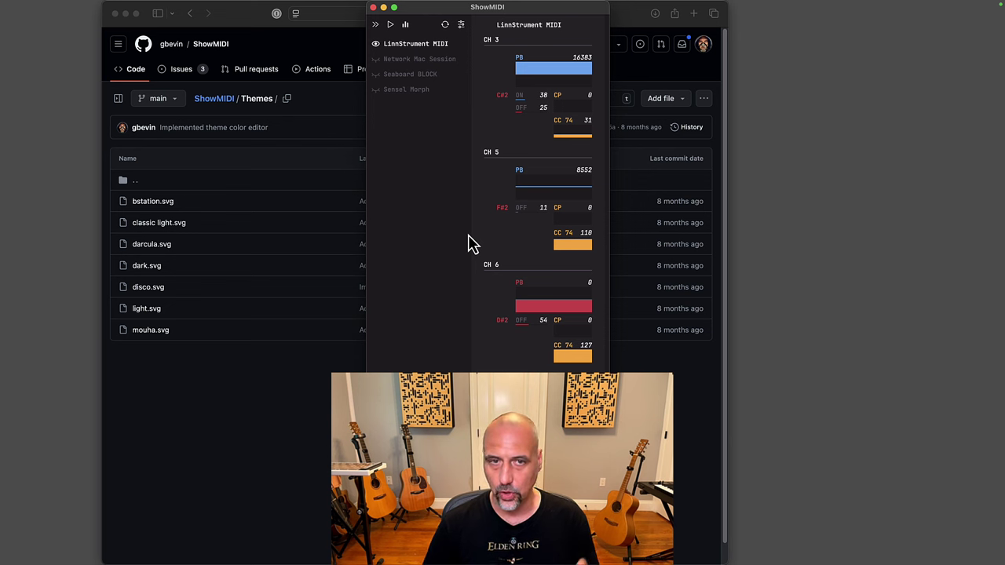
left_click(462, 25)
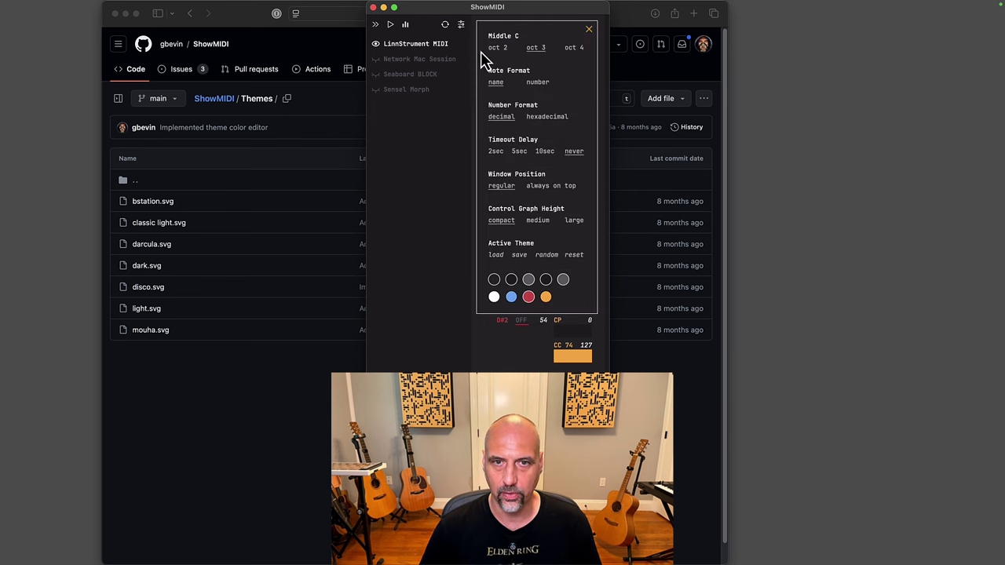
left_click(519, 151)
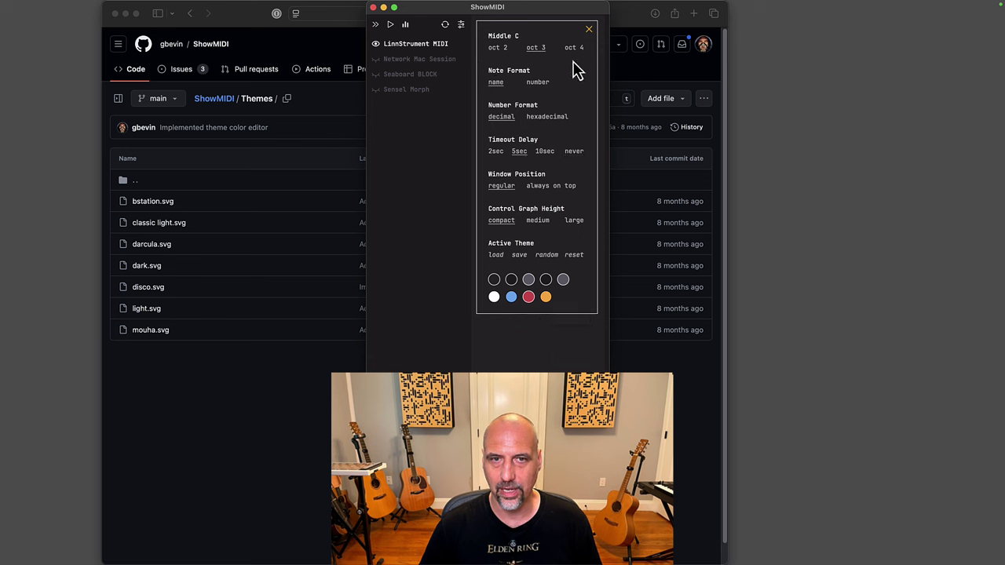
left_click(590, 30)
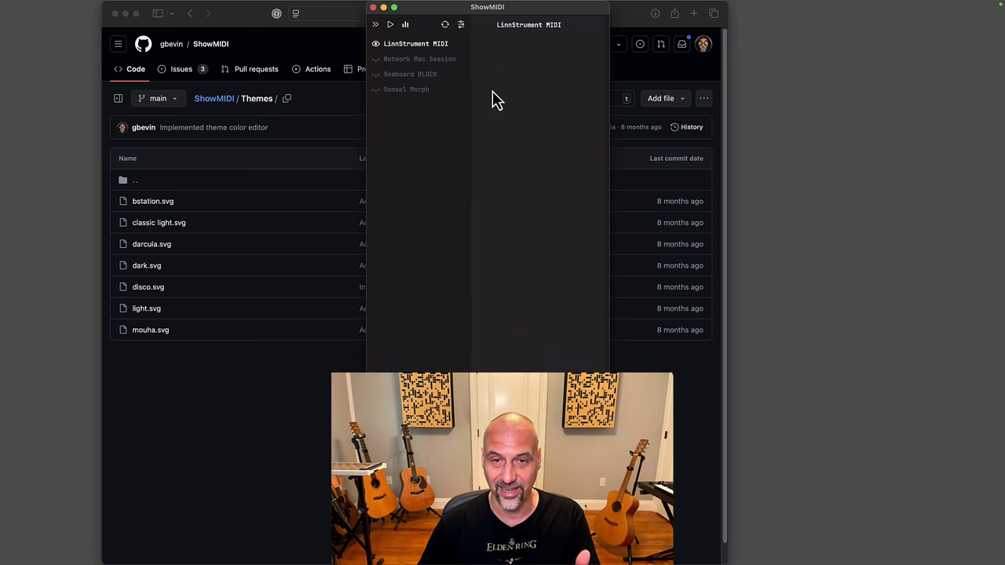
left_click(216, 45)
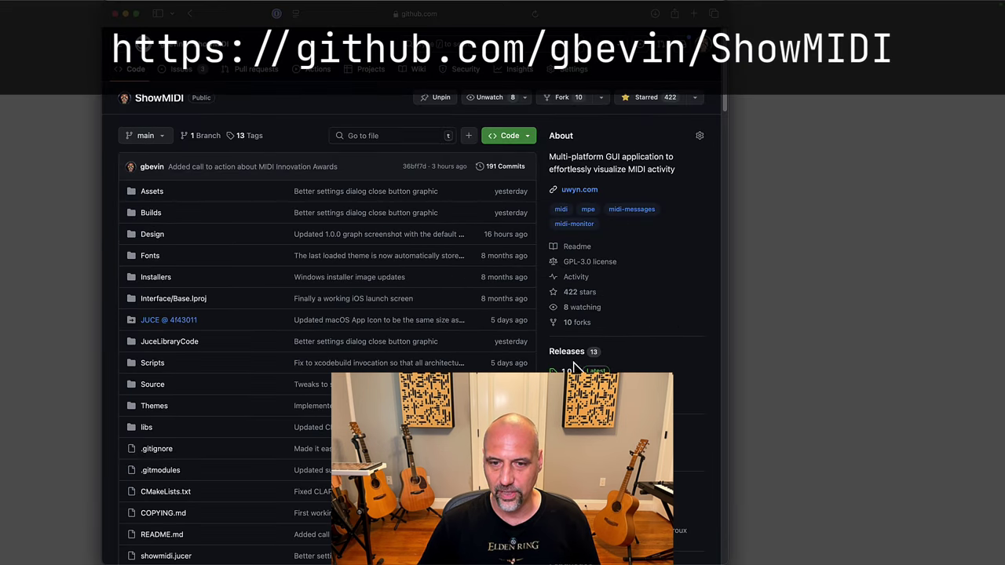
left_click(578, 368)
scroll(581, 318, "down", 10)
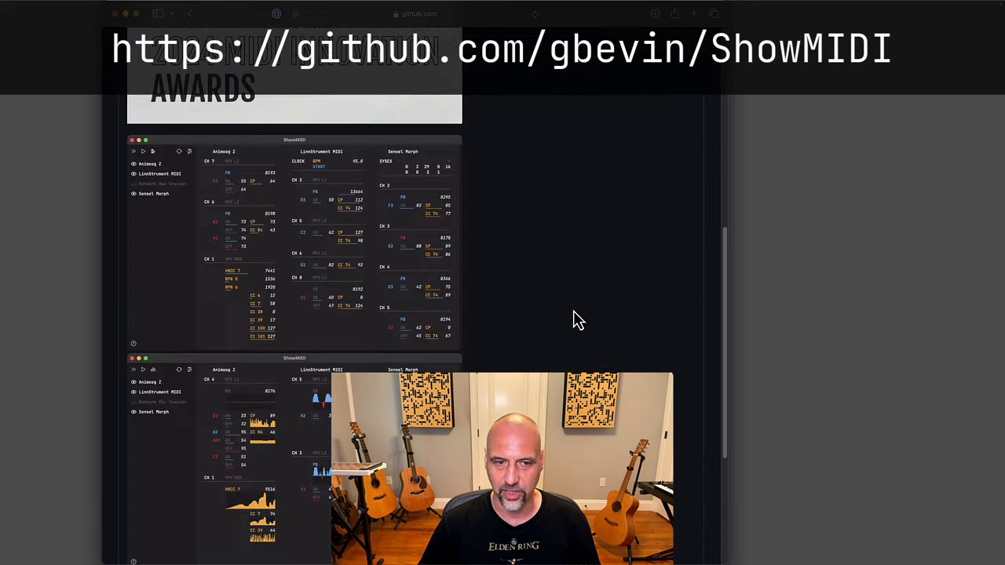
scroll(573, 318, "down", 4)
scroll(534, 330, "up", 15)
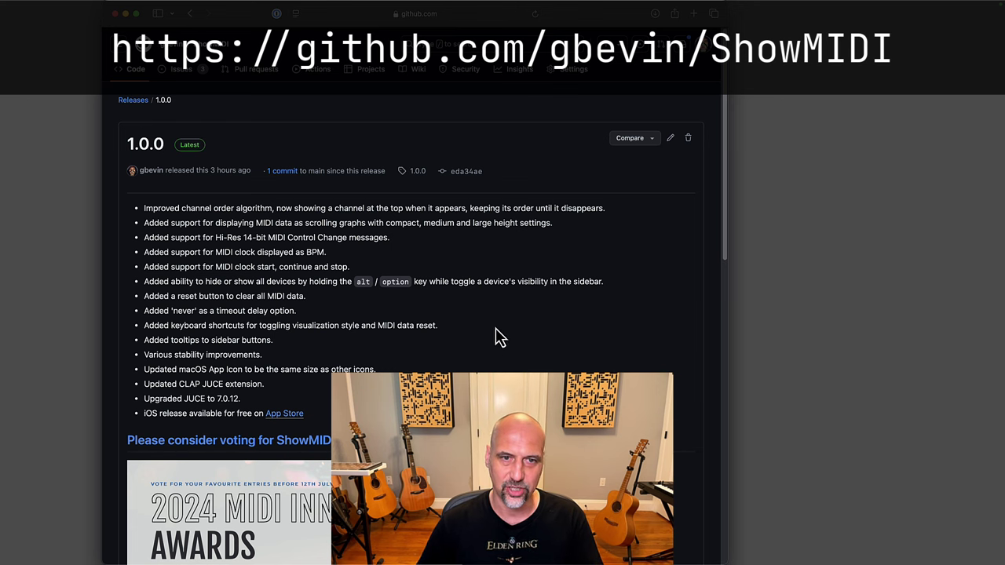
left_click(140, 76)
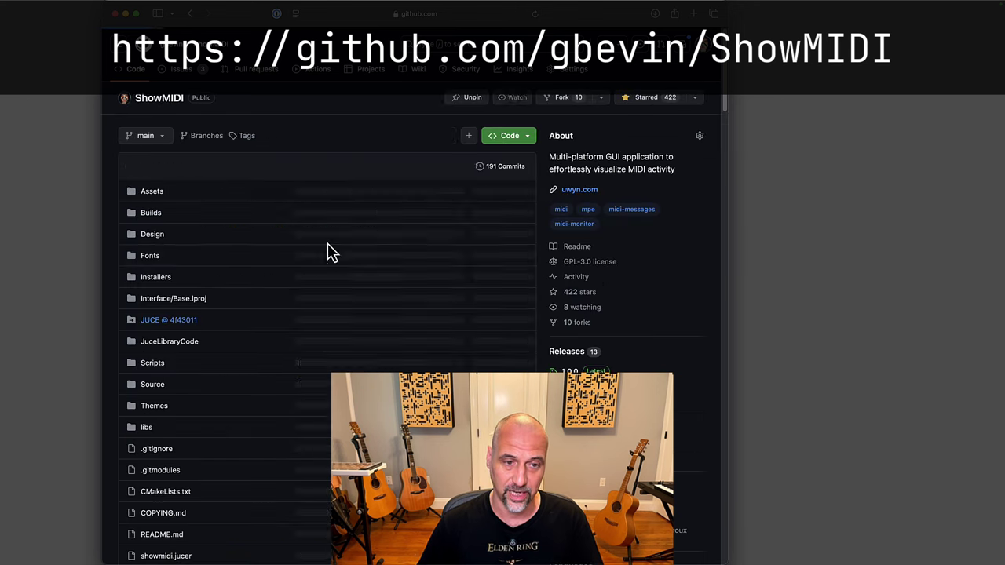
scroll(319, 281, "down", 5)
scroll(243, 177, "down", 15)
scroll(262, 224, "up", 20)
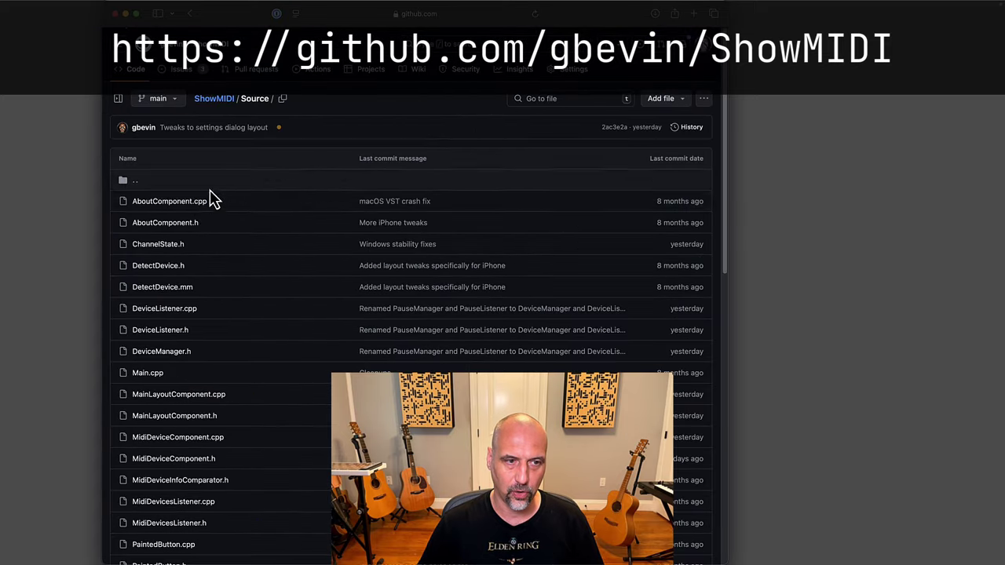
scroll(247, 285, "down", 15)
scroll(273, 281, "up", 15)
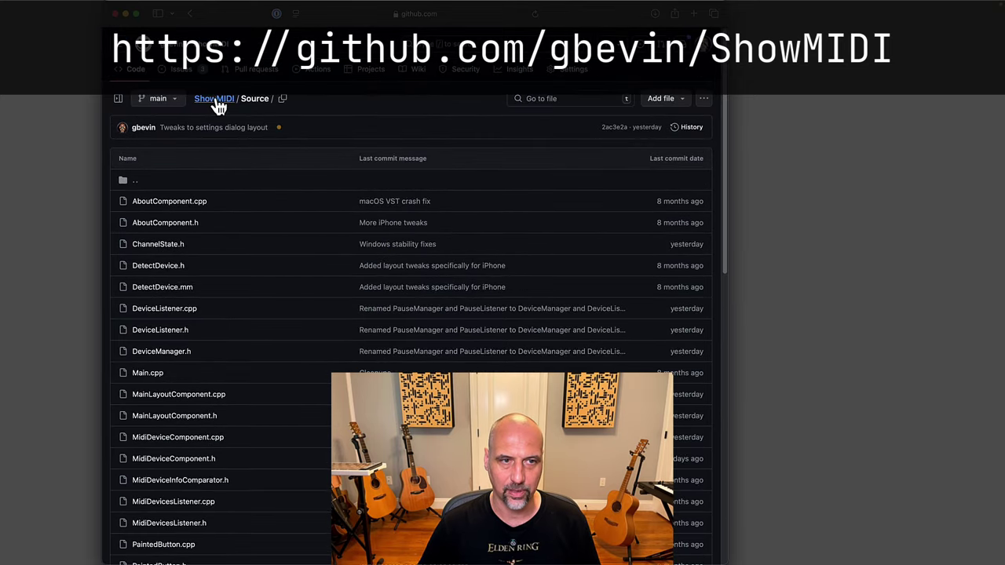
left_click(215, 100)
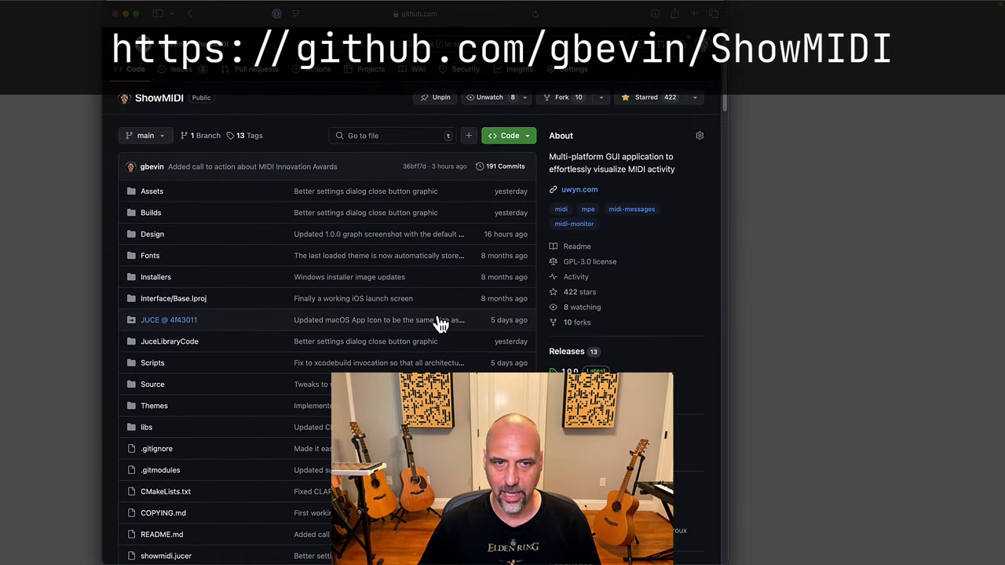
scroll(447, 333, "down", 5)
scroll(447, 334, "down", 3)
scroll(448, 333, "up", 8)
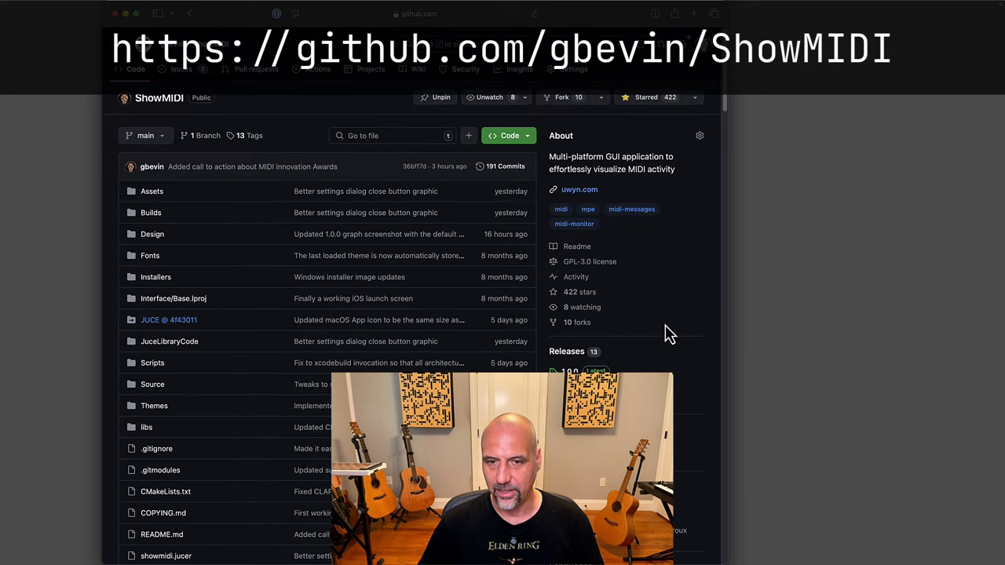